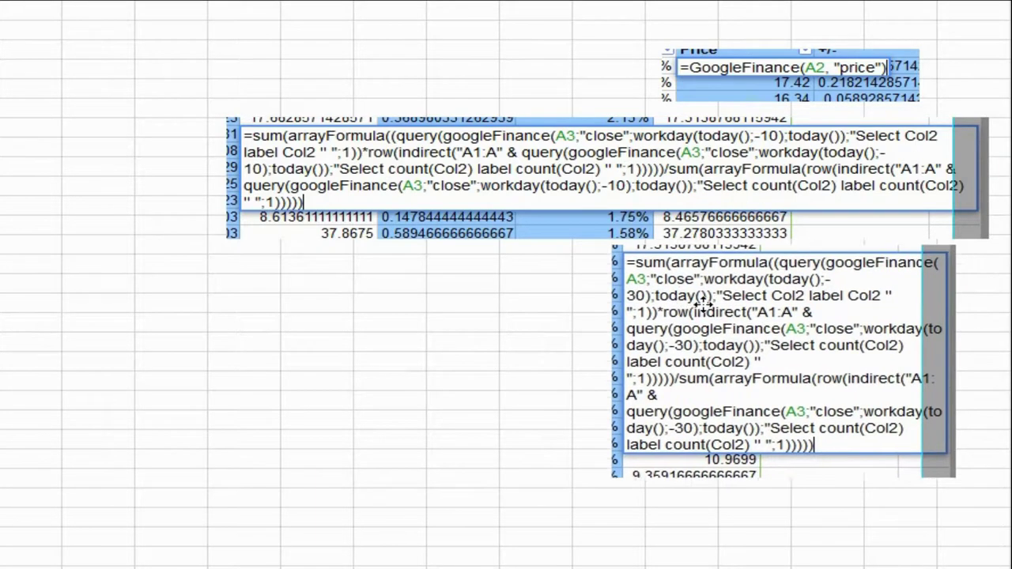
{"action": "left_click_drag", "start_coordinate": [702, 301], "coordinate": [683, 334]}
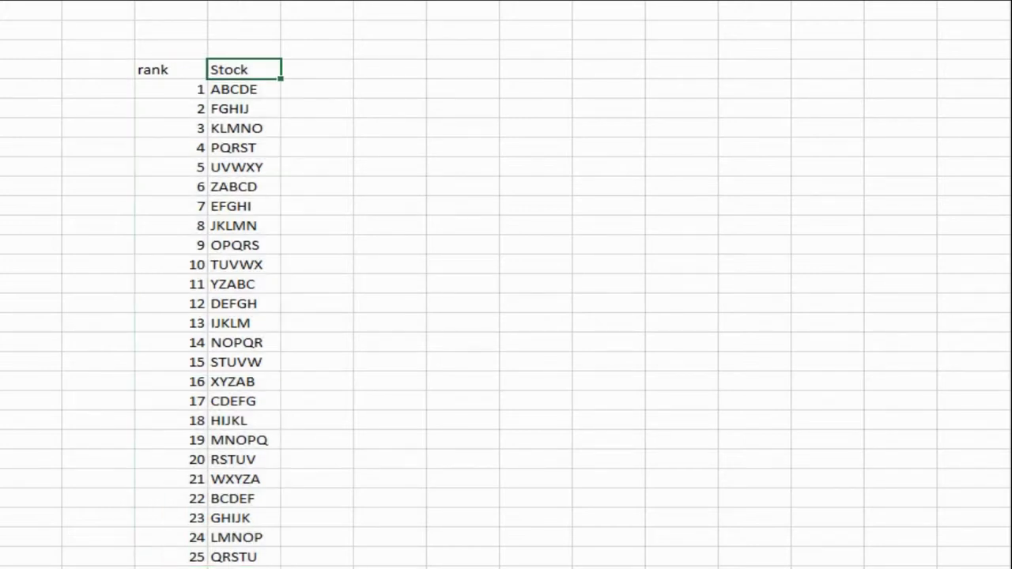
Go down the ranked stock list and select the stock names ranked 21 to 25, WXYZA to QRSTU.
{"action": "left_click", "coordinate": [317, 69]}
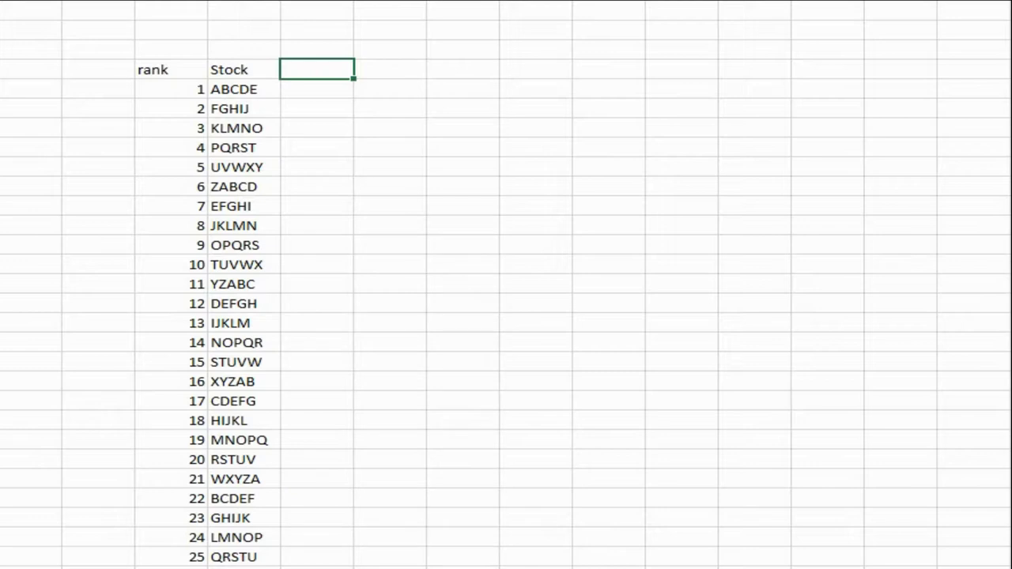
{"action": "key", "text": "Down"}
{"action": "key", "text": "Down"}
{"action": "key", "text": "Down"}
{"action": "key", "text": "Down"}
{"action": "key", "text": "Down"}
{"action": "key", "text": "Down"}
{"action": "key", "text": "Down"}
{"action": "key", "text": "Down"}
{"action": "key", "text": "Down"}
{"action": "key", "text": "Down"}
{"action": "key", "text": "Down"}
{"action": "key", "text": "Down"}
{"action": "key", "text": "Down"}
{"action": "key", "text": "Down"}
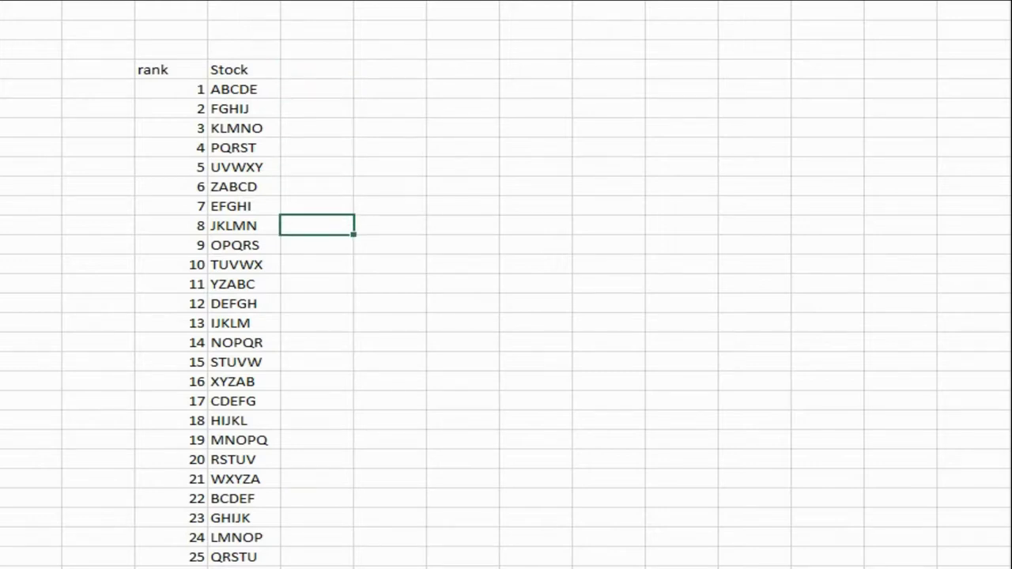
{"action": "key", "text": "Down"}
{"action": "key", "text": "Down"}
{"action": "key", "text": "Down"}
{"action": "key", "text": "Down"}
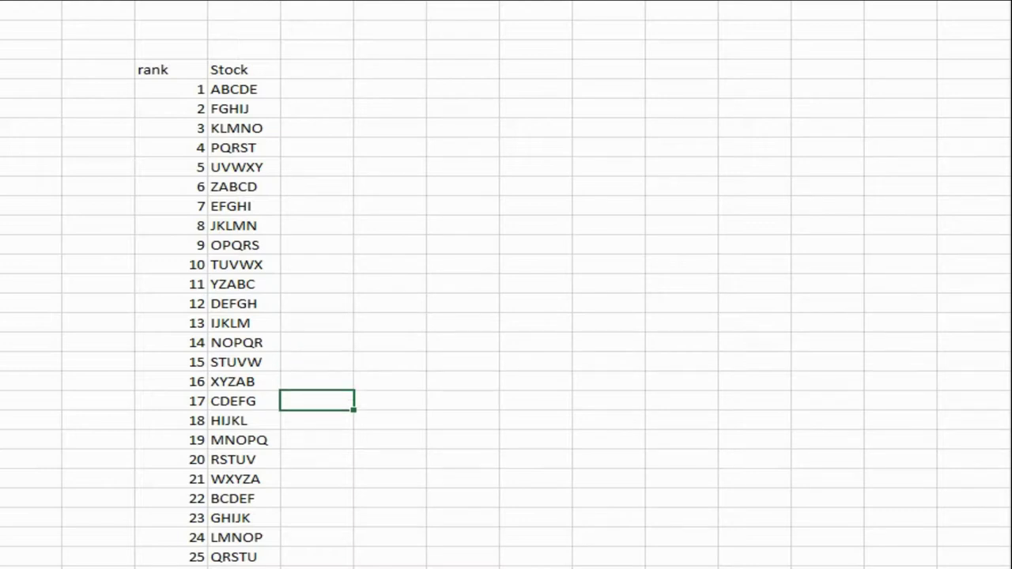
{"action": "key", "text": "Left"}
{"action": "key", "text": "Down"}
{"action": "key", "text": "Down"}
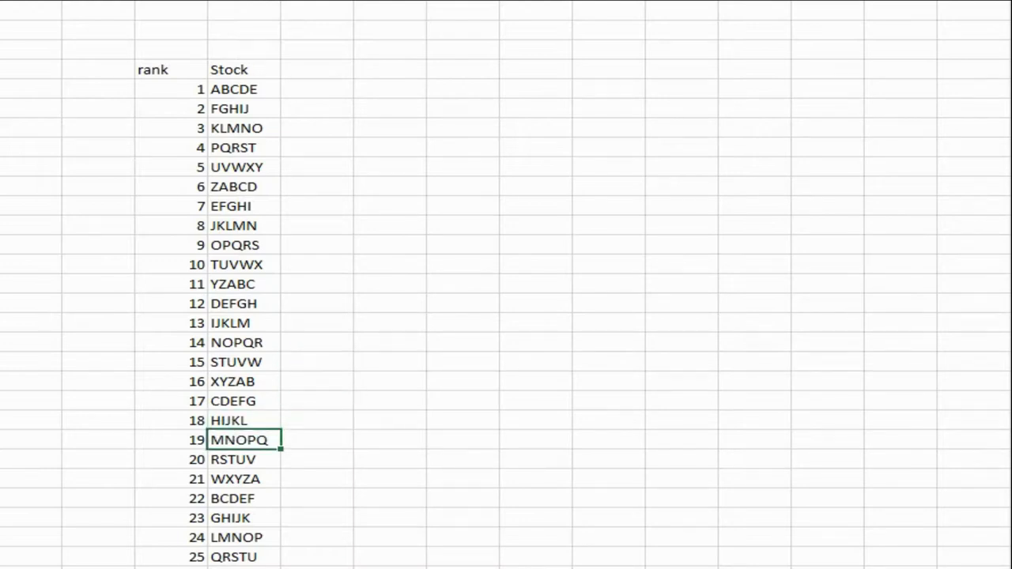
{"action": "key", "text": "Down"}
{"action": "key", "text": "shift+Down"}
{"action": "key", "text": "shift+Down"}
{"action": "key", "text": "shift+Down"}
{"action": "key", "text": "shift+Down"}
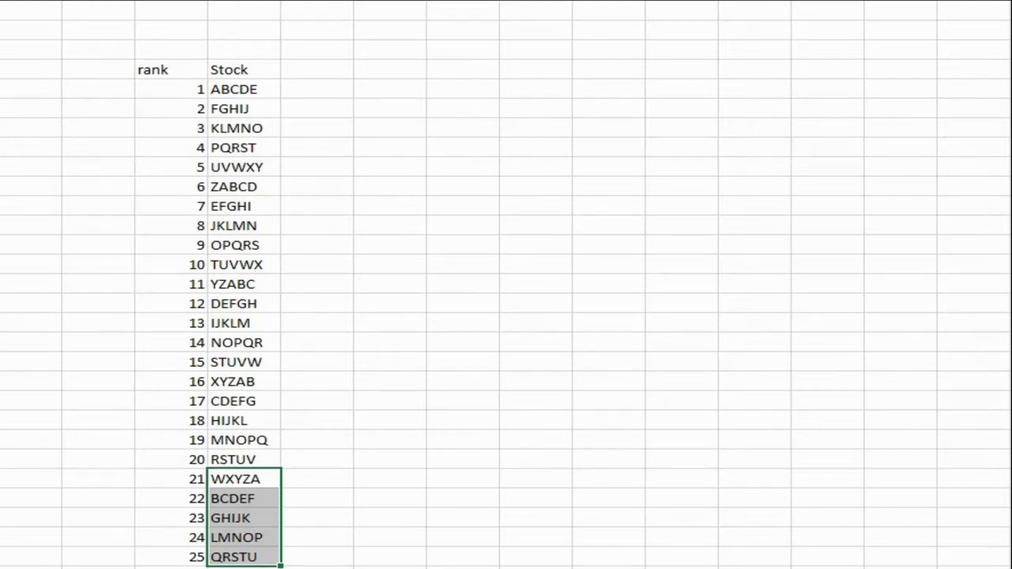
Examine the Stock column from the lowest ranks up to rank 3 and back down to about rank 20.
{"action": "key", "text": "Up"}
{"action": "key", "text": "Up"}
{"action": "key", "text": "Up"}
{"action": "key", "text": "Up"}
{"action": "key", "text": "Up"}
{"action": "key", "text": "Up"}
{"action": "key", "text": "Up"}
{"action": "key", "text": "Up"}
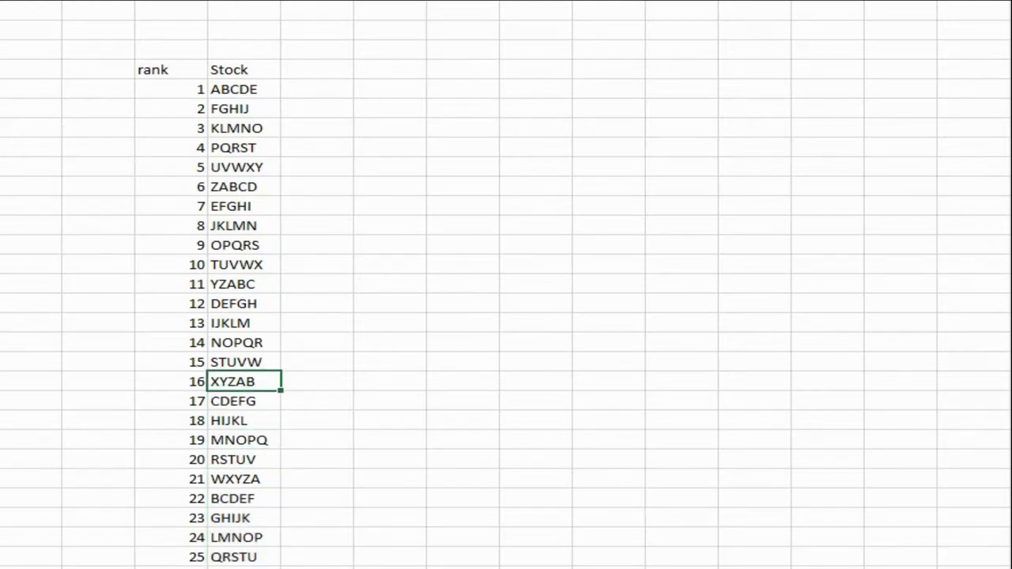
{"action": "key", "text": "Up"}
{"action": "key", "text": "Up"}
{"action": "key", "text": "Up"}
{"action": "key", "text": "Up"}
{"action": "key", "text": "Up"}
{"action": "key", "text": "Up"}
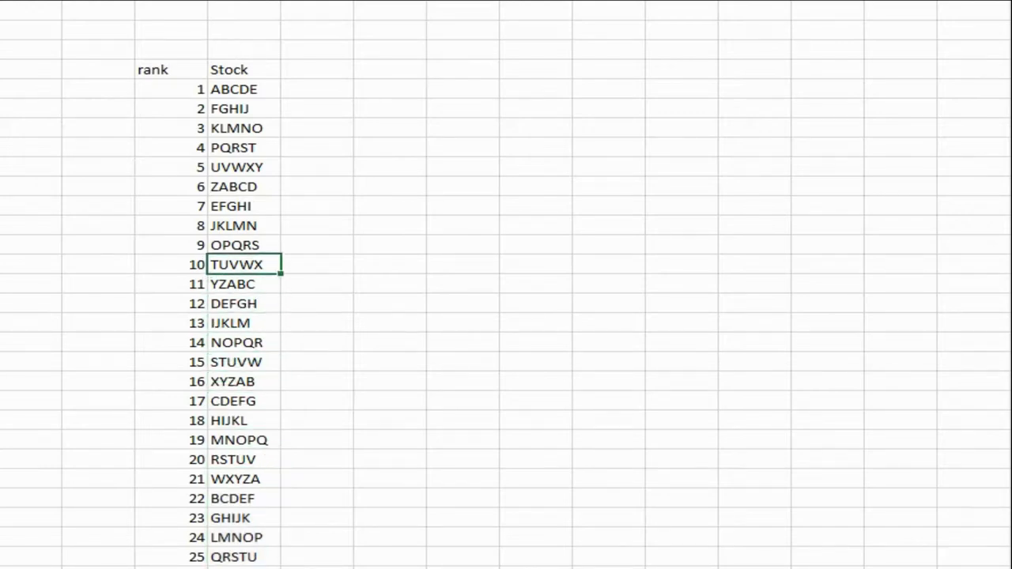
{"action": "key", "text": "Up"}
{"action": "key", "text": "Up"}
{"action": "key", "text": "Up"}
{"action": "key", "text": "Up"}
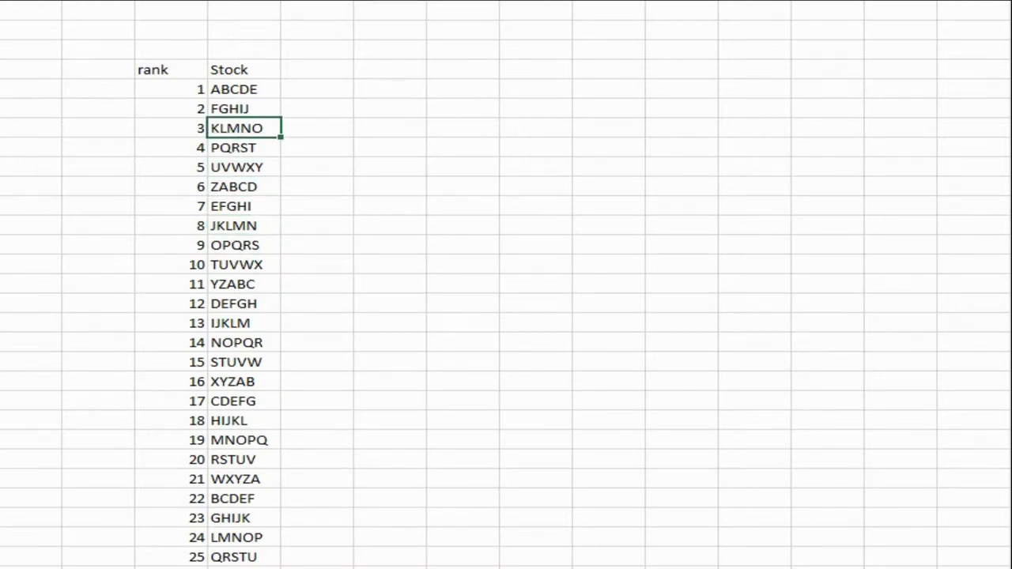
{"action": "key", "text": "Down"}
{"action": "key", "text": "Down"}
{"action": "key", "text": "Down"}
{"action": "key", "text": "Down"}
{"action": "key", "text": "Down"}
{"action": "key", "text": "Down"}
{"action": "key", "text": "Down"}
{"action": "key", "text": "Down"}
{"action": "key", "text": "Down"}
{"action": "key", "text": "Down"}
{"action": "key", "text": "Down"}
{"action": "key", "text": "Down"}
{"action": "key", "text": "Down"}
{"action": "key", "text": "Down"}
{"action": "key", "text": "Down"}
{"action": "key", "text": "Down"}
{"action": "key", "text": "Down"}
{"action": "key", "text": "Down"}
{"action": "key", "text": "Down"}
{"action": "key", "text": "Down"}
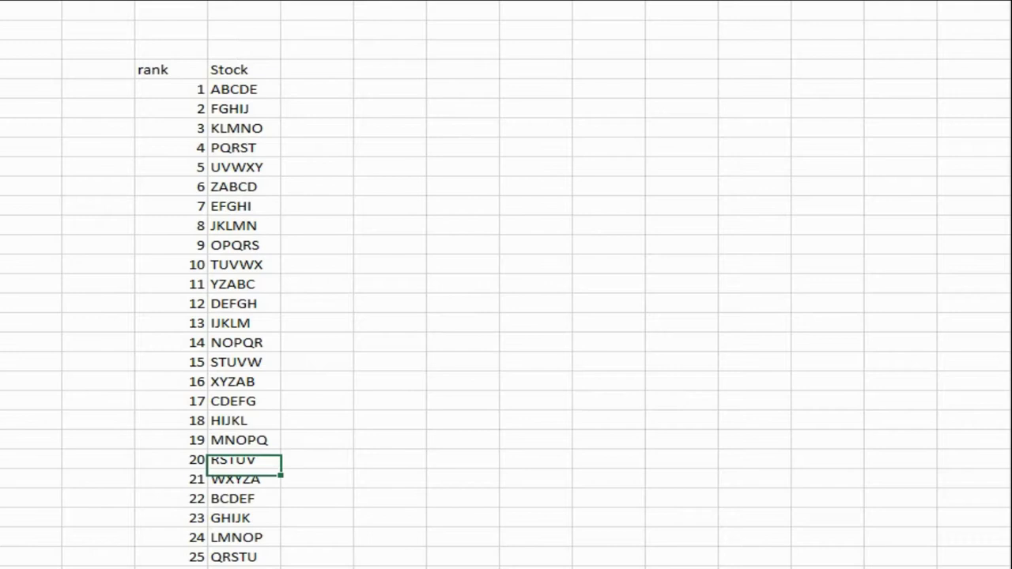
{"action": "key", "text": "Up"}
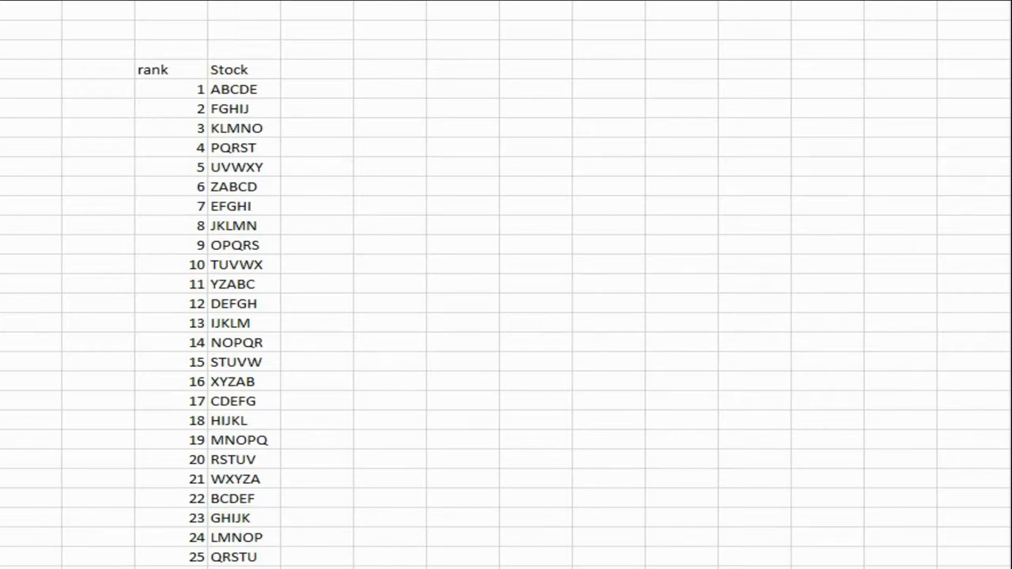
Fill two columns beside the Stock column, headed mv and %, with the downloaded values for all 25 ranked stocks.
{"action": "scroll", "coordinate": [506, 285], "scroll_direction": "down", "scroll_amount": 7}
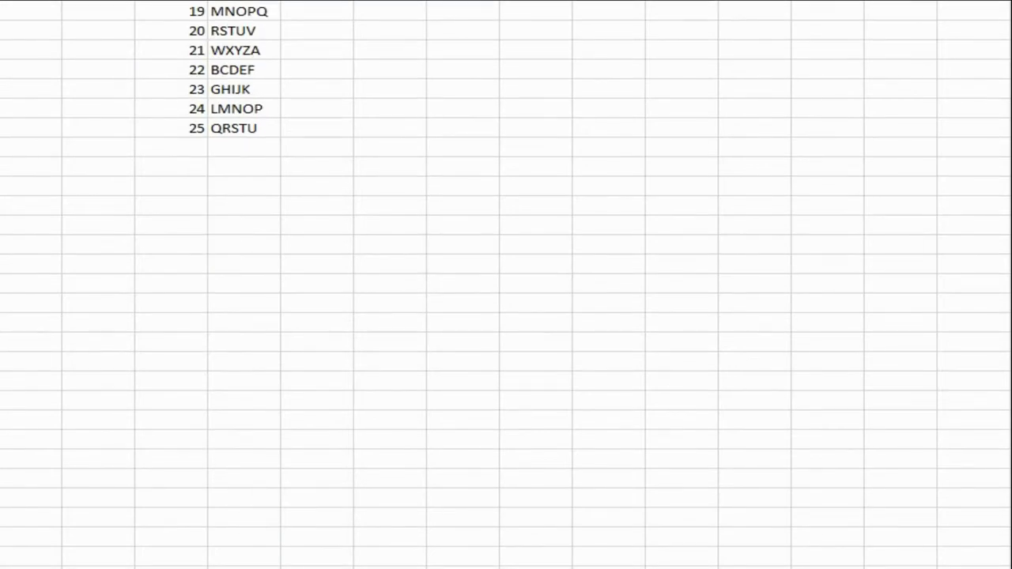
{"action": "scroll", "coordinate": [506, 285], "scroll_direction": "up", "scroll_amount": 7}
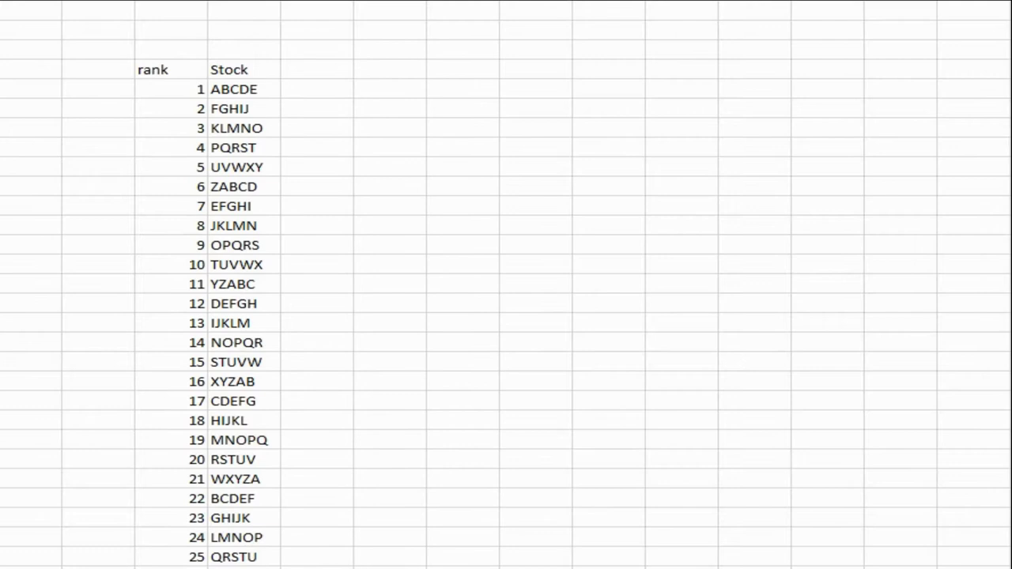
{"action": "key", "text": "Down"}
{"action": "key", "text": "Down"}
{"action": "key", "text": "Down"}
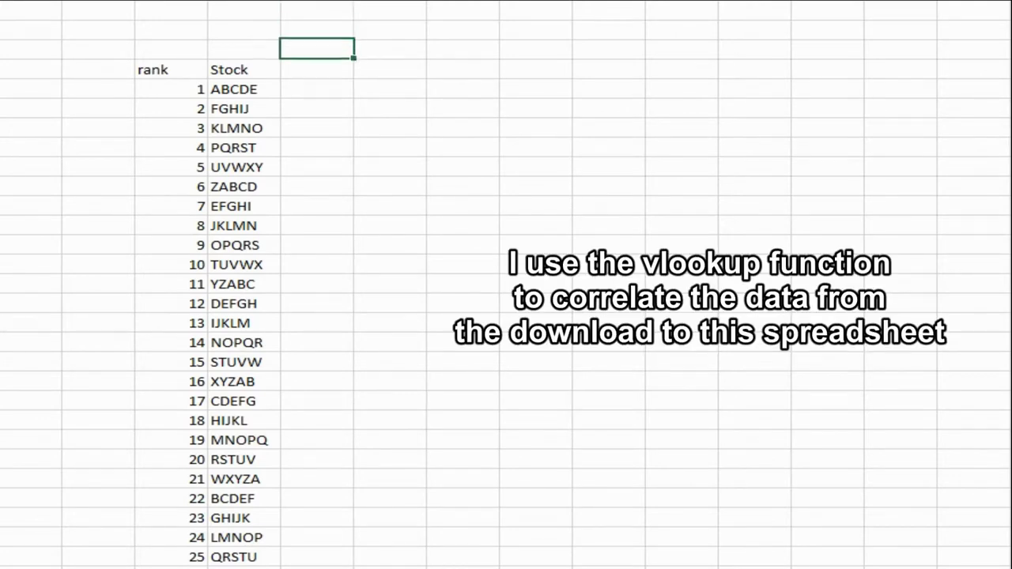
{"action": "type", "text": "mv\t% 7040.95\t0.0543 4199.58\t0.1795 3702.09\t0.0393 5185.25\t0.0969 5166.56\t0.1734 3907.96\t-0.0311 3920.77\t0.1924 4341.68\t0.1172 3480.68\t0.1697 11665.5\t0.0327 4062.59\t0.075 4433.8\t0.2018 3487.47\t0.1135 12412.75\t-0.0059 3498.88\t0.0683 4808.3\t-0.0201 3876.39\t0.1083 5083.54\t0.0517 6860.7\t-0.0691 7305.55\t0.0725 14843.22\t0.204 3737.51\t-0.0025 4459.14\t0.0388 4675.02\t0.0131 5998.44\t0.0727"}
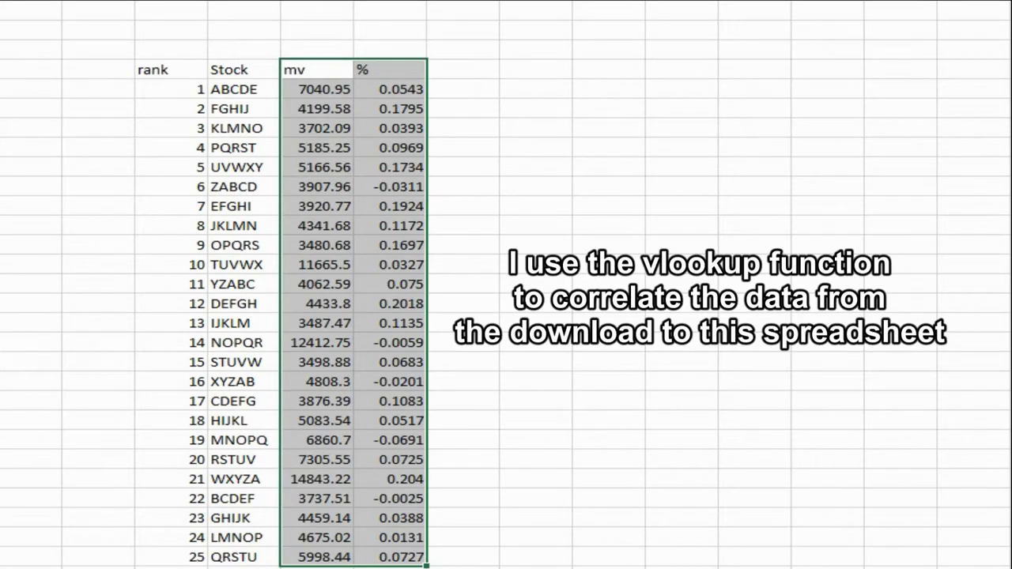
Examine the % values of the ranked stocks from the header down to rank 22 and back up to the mv header.
{"action": "left_click", "coordinate": [389, 69]}
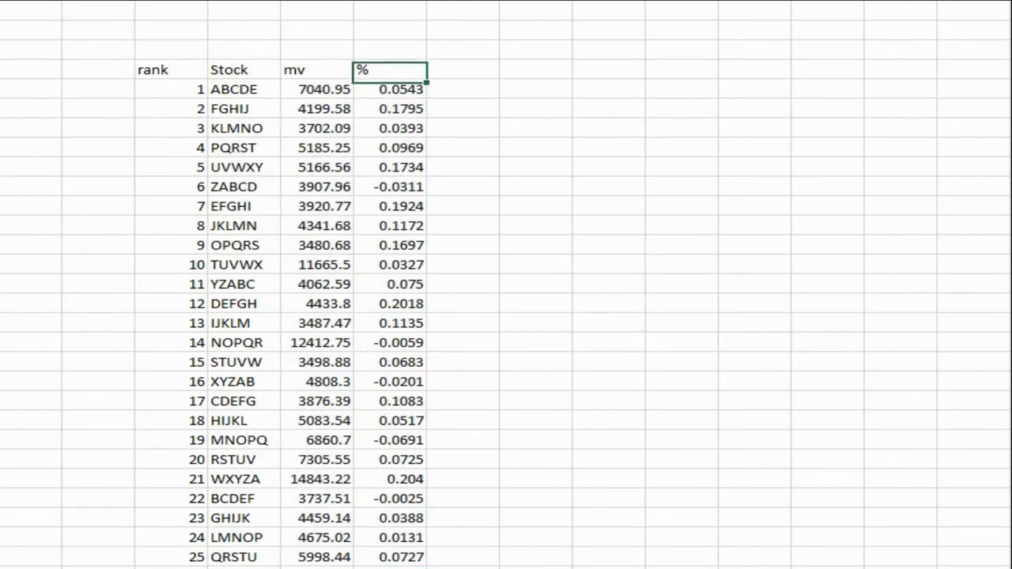
{"action": "key", "text": "Down"}
{"action": "key", "text": "Down"}
{"action": "key", "text": "Down"}
{"action": "key", "text": "Down"}
{"action": "key", "text": "Down"}
{"action": "key", "text": "Down"}
{"action": "key", "text": "Down"}
{"action": "key", "text": "Down"}
{"action": "key", "text": "Down"}
{"action": "key", "text": "Down"}
{"action": "key", "text": "Down"}
{"action": "key", "text": "Down"}
{"action": "key", "text": "Down"}
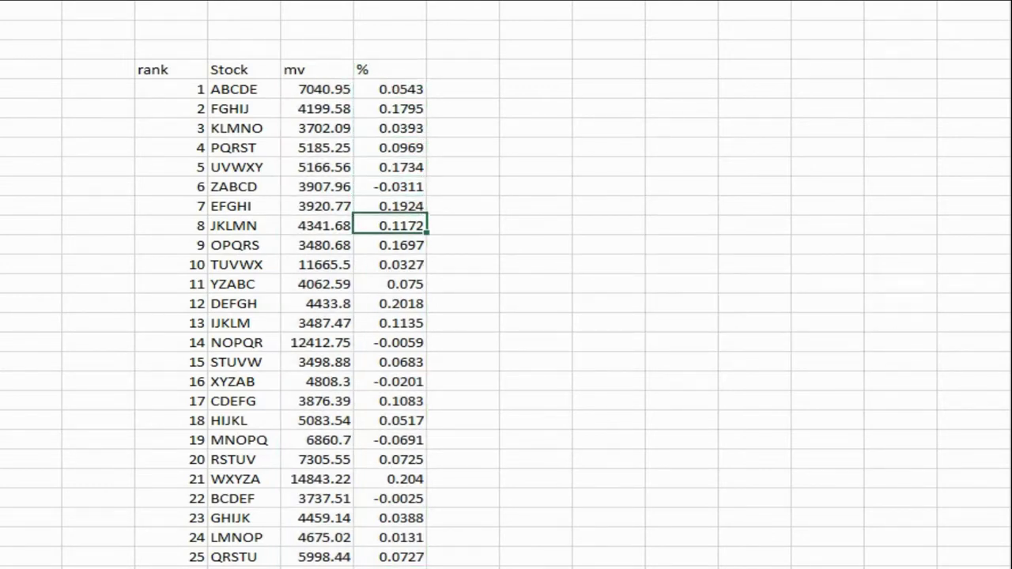
{"action": "key", "text": "Down"}
{"action": "key", "text": "Down"}
{"action": "key", "text": "Down"}
{"action": "key", "text": "Down"}
{"action": "key", "text": "Down"}
{"action": "key", "text": "Down"}
{"action": "key", "text": "Down"}
{"action": "key", "text": "Down"}
{"action": "key", "text": "Down"}
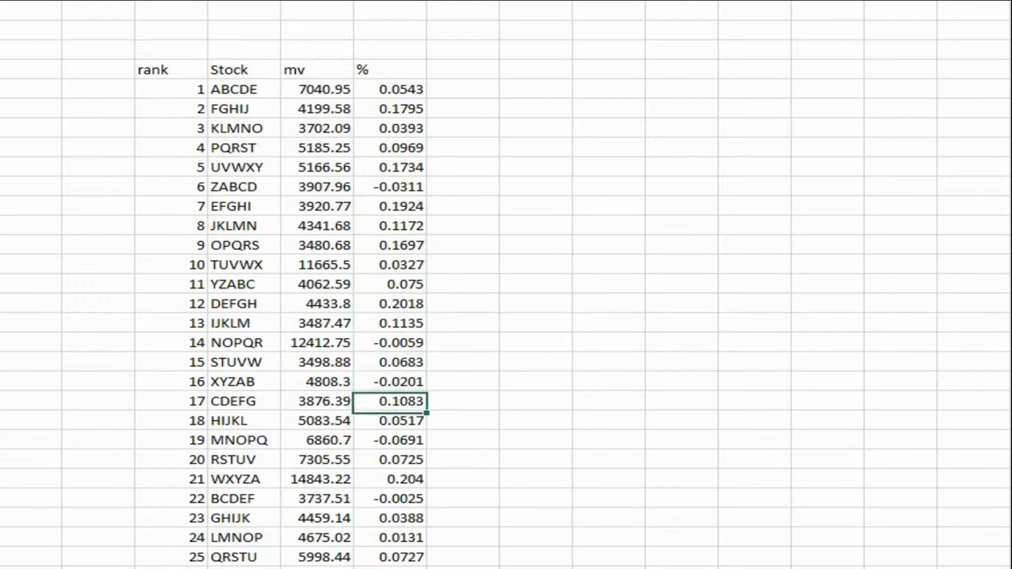
{"action": "key", "text": "Down"}
{"action": "key", "text": "Up"}
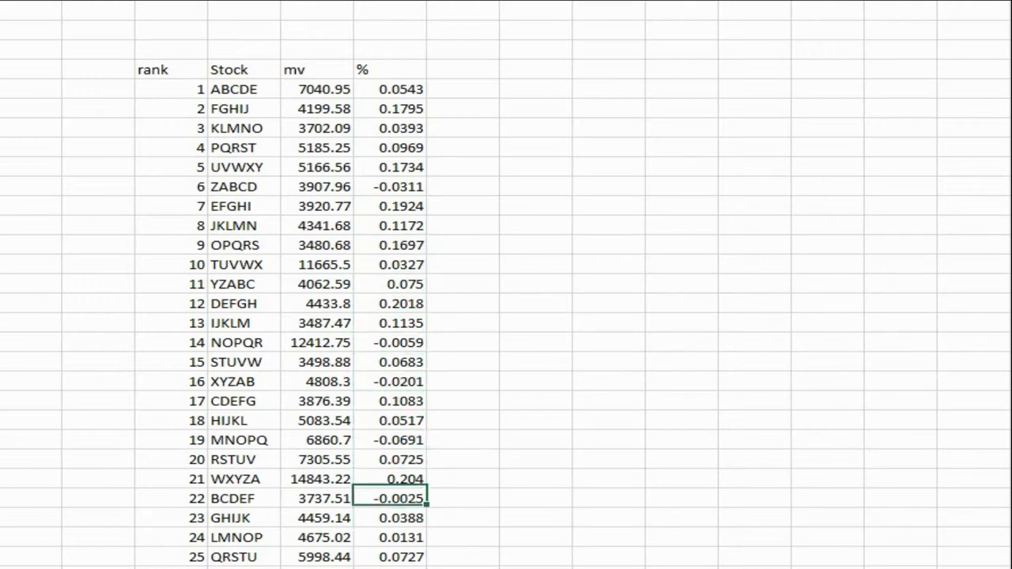
{"action": "key", "text": "Up"}
{"action": "key", "text": "Up"}
{"action": "key", "text": "Up"}
{"action": "key", "text": "Up"}
{"action": "key", "text": "Up"}
{"action": "key", "text": "Up"}
{"action": "key", "text": "Up"}
{"action": "key", "text": "Up"}
{"action": "key", "text": "Up"}
{"action": "key", "text": "Up"}
{"action": "key", "text": "Up"}
{"action": "key", "text": "Up"}
{"action": "key", "text": "Up"}
{"action": "key", "text": "Up"}
{"action": "key", "text": "Up"}
{"action": "key", "text": "Up"}
{"action": "key", "text": "Up"}
{"action": "key", "text": "Up"}
{"action": "key", "text": "Up"}
{"action": "key", "text": "Up"}
{"action": "key", "text": "Up"}
{"action": "key", "text": "Left"}
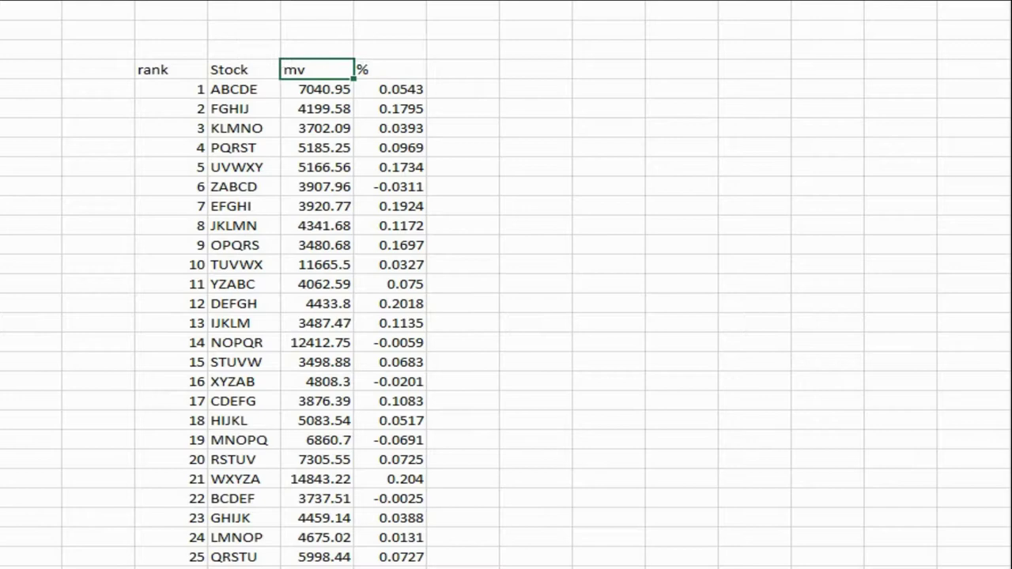
Select the last five names in the Stock column, WXYZA to QRSTU, beside their mv and % values.
{"action": "key", "text": "Left"}
{"action": "key", "text": "Down"}
{"action": "key", "text": "Down"}
{"action": "key", "text": "Down"}
{"action": "key", "text": "Down"}
{"action": "key", "text": "Down"}
{"action": "key", "text": "Down"}
{"action": "key", "text": "Down"}
{"action": "key", "text": "Down"}
{"action": "key", "text": "Down"}
{"action": "key", "text": "Down"}
{"action": "key", "text": "Down"}
{"action": "key", "text": "Down"}
{"action": "key", "text": "Down"}
{"action": "key", "text": "Down"}
{"action": "key", "text": "Down"}
{"action": "key", "text": "Down"}
{"action": "key", "text": "Down"}
{"action": "key", "text": "Down"}
{"action": "key", "text": "Down"}
{"action": "key", "text": "Down"}
{"action": "key", "text": "Down"}
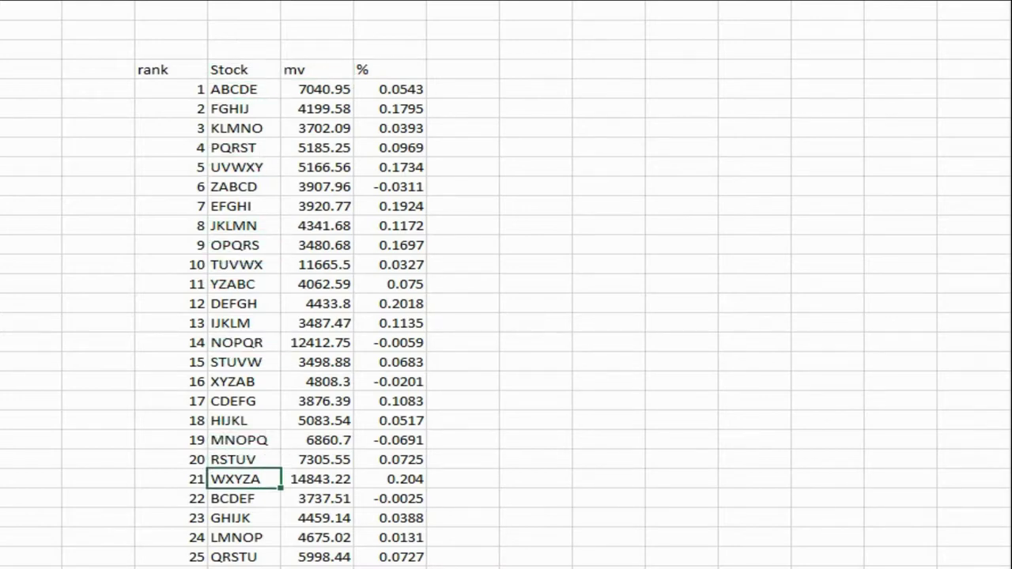
{"action": "key", "text": "shift+Down"}
{"action": "key", "text": "shift+Down"}
{"action": "key", "text": "shift+Down"}
{"action": "key", "text": "shift+Down"}
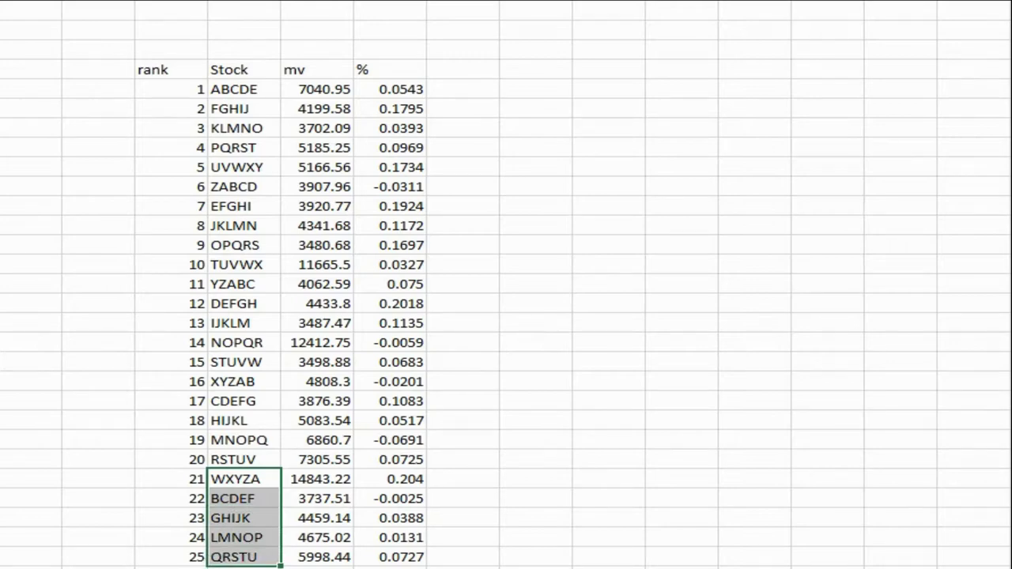
Sort the whole ranked stock table by the mv column from smallest to largest.
{"action": "key", "text": "Up"}
{"action": "key", "text": "Up"}
{"action": "key", "text": "Up"}
{"action": "key", "text": "Up"}
{"action": "key", "text": "Up"}
{"action": "key", "text": "Up"}
{"action": "key", "text": "Up"}
{"action": "key", "text": "Up"}
{"action": "key", "text": "Up"}
{"action": "key", "text": "Up"}
{"action": "key", "text": "Up"}
{"action": "key", "text": "Up"}
{"action": "key", "text": "Up"}
{"action": "key", "text": "Up"}
{"action": "key", "text": "Up"}
{"action": "key", "text": "Up"}
{"action": "key", "text": "Up"}
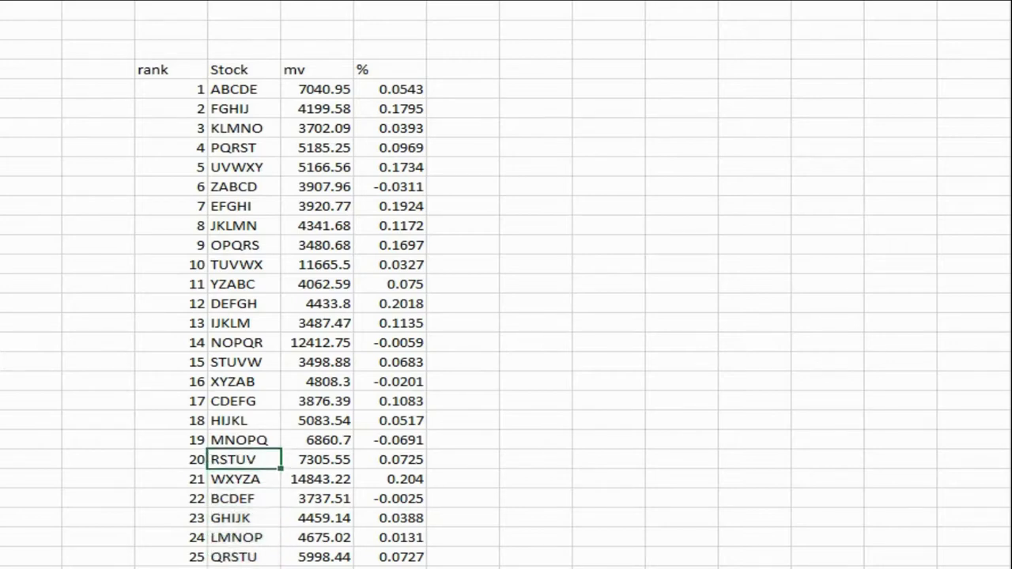
{"action": "key", "text": "Up"}
{"action": "key", "text": "Up"}
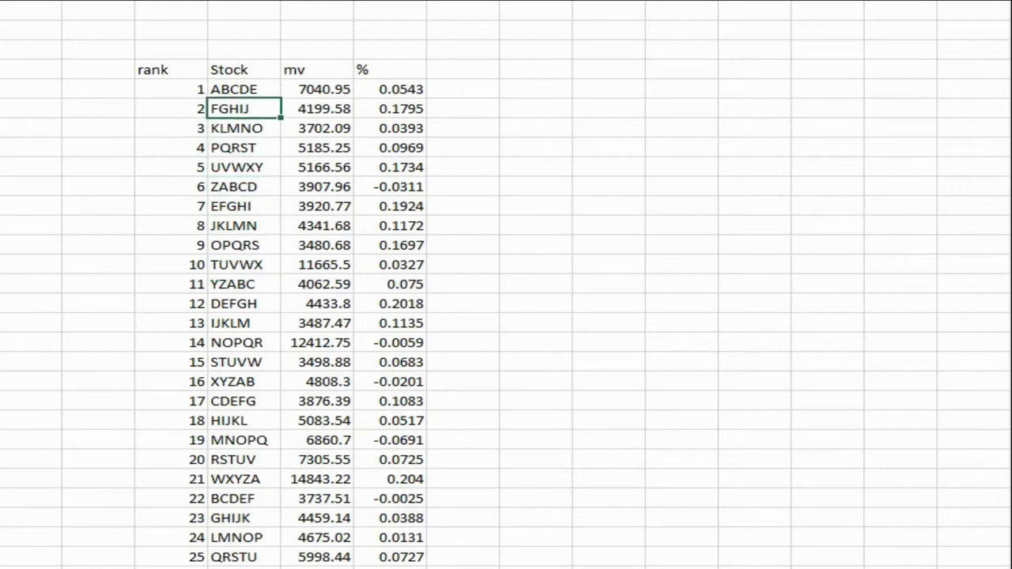
{"action": "key", "text": "Up"}
{"action": "key", "text": "Up"}
{"action": "key", "text": "Left"}
{"action": "key", "text": "shift+Right"}
{"action": "key", "text": "shift+Right"}
{"action": "key", "text": "shift+Right"}
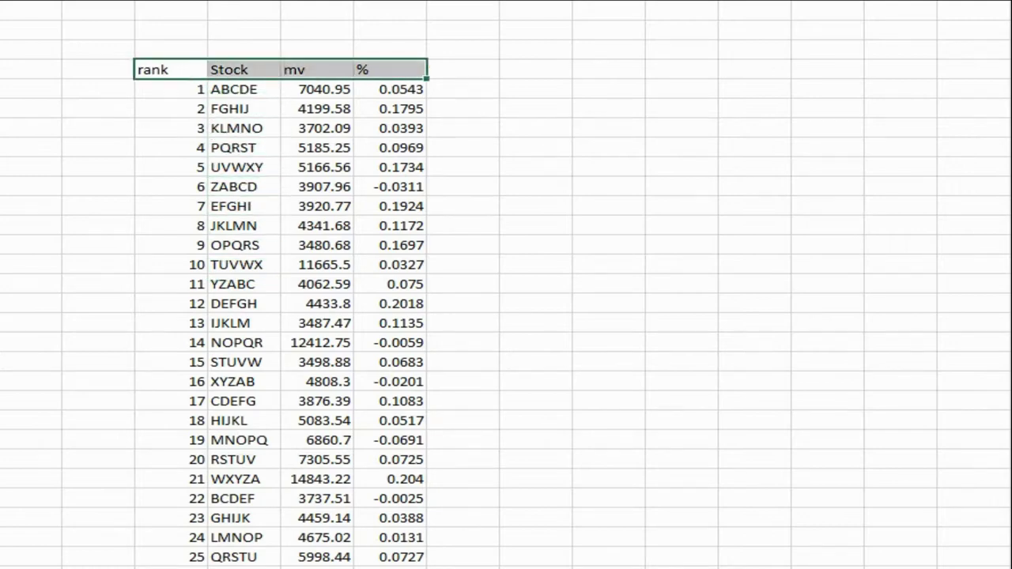
{"action": "key", "text": "ctrl+shift+Down"}
{"action": "key", "text": "alt+a"}
{"action": "key", "text": "s"}
{"action": "key", "text": "s"}
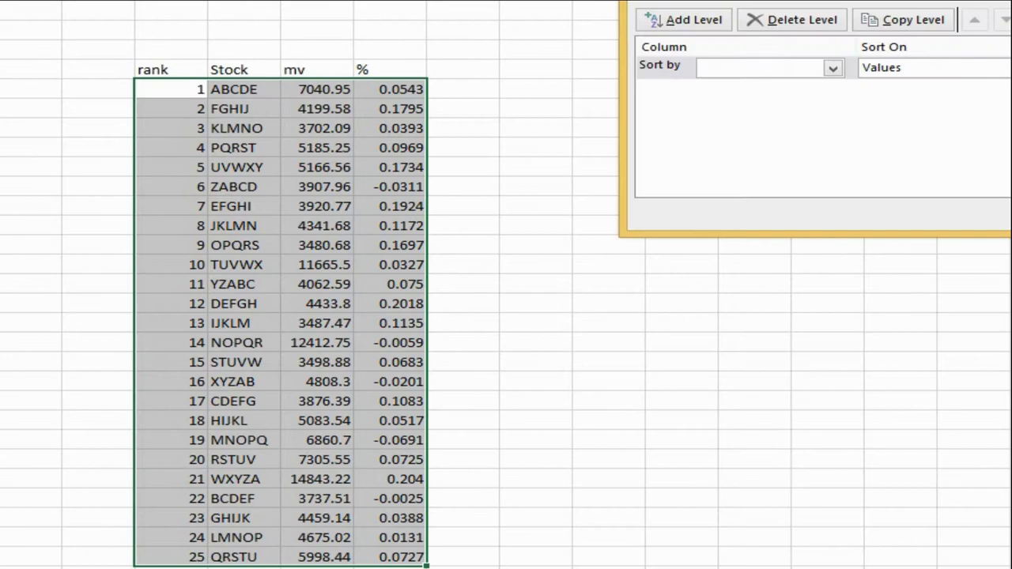
{"action": "left_click", "coordinate": [833, 69]}
{"action": "left_click", "coordinate": [800, 111]}
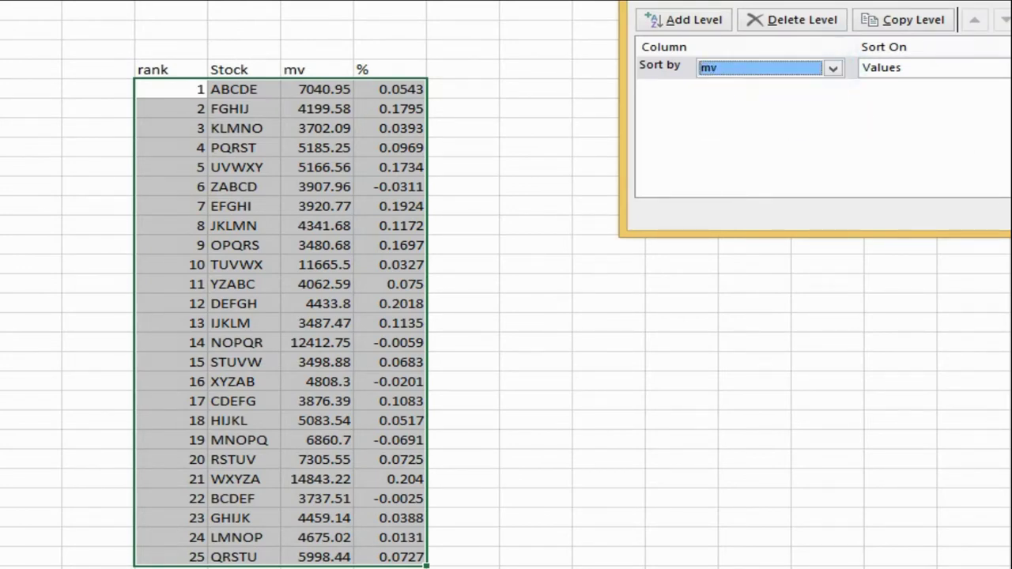
{"action": "key", "text": "Return"}
Format the entire mv column as dollar currency with two decimal places.
{"action": "key", "text": "Right"}
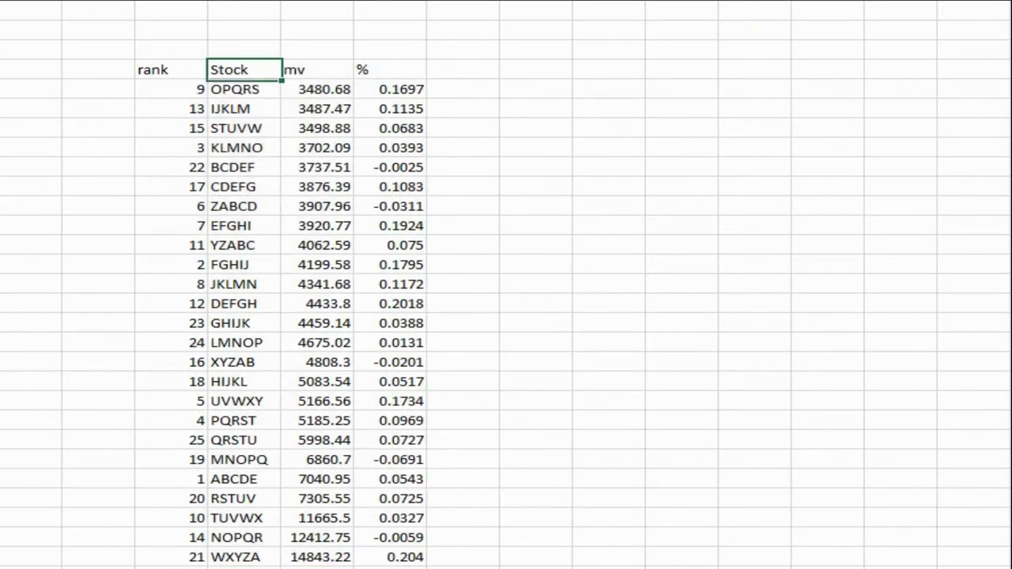
{"action": "key", "text": "Right"}
{"action": "key", "text": "Down"}
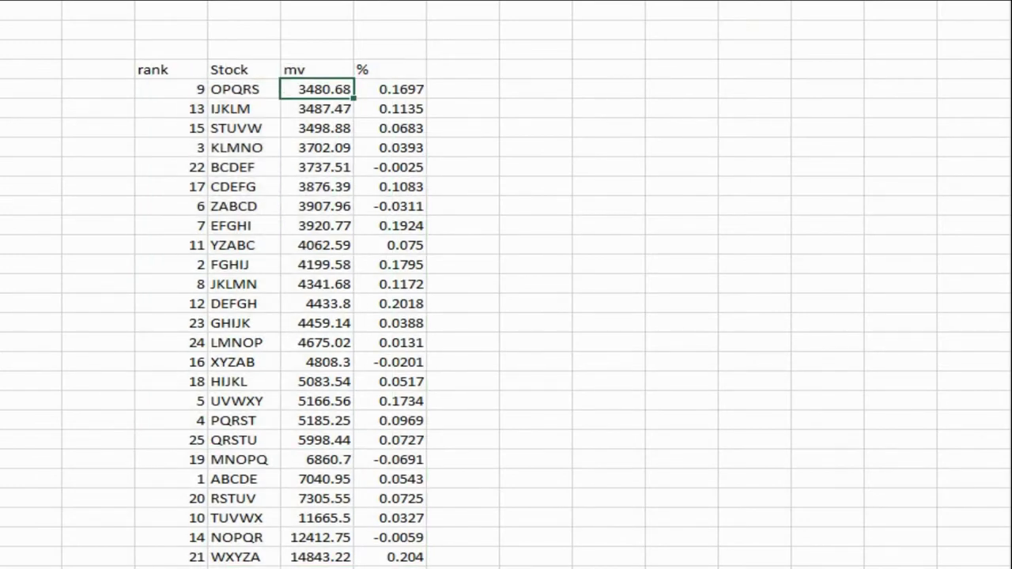
{"action": "key", "text": "ctrl+space"}
{"action": "key", "text": "ctrl+shift+4"}
In the first data row, leaving one blank column after %, enter the formula =E7*1.25 to raise the smallest mv by 25 percent.
{"action": "key", "text": "Right"}
{"action": "key", "text": "Right"}
{"action": "key", "text": "Right"}
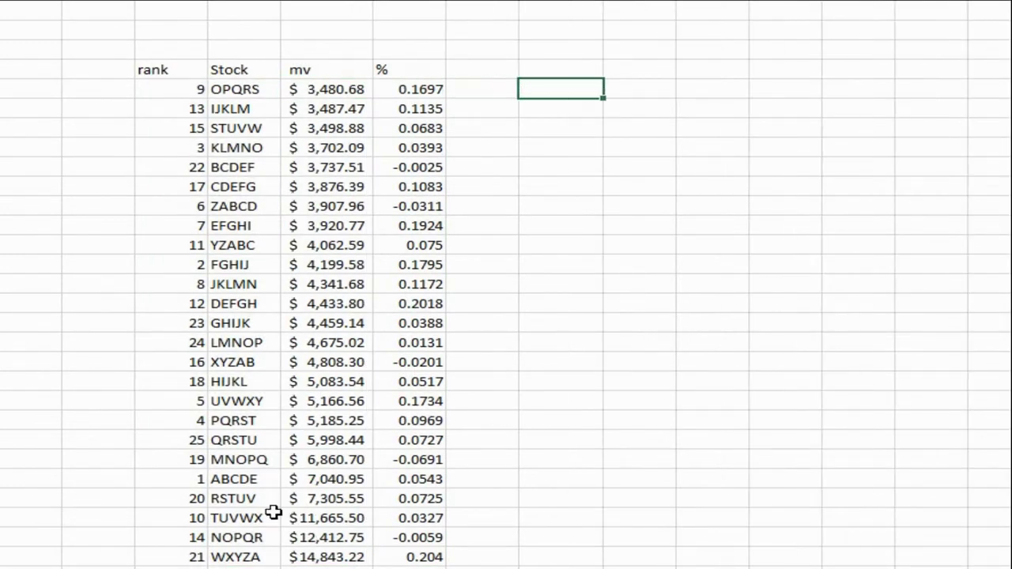
{"action": "type", "text": "="}
{"action": "key", "text": "Left"}
{"action": "key", "text": "Left"}
{"action": "key", "text": "Left"}
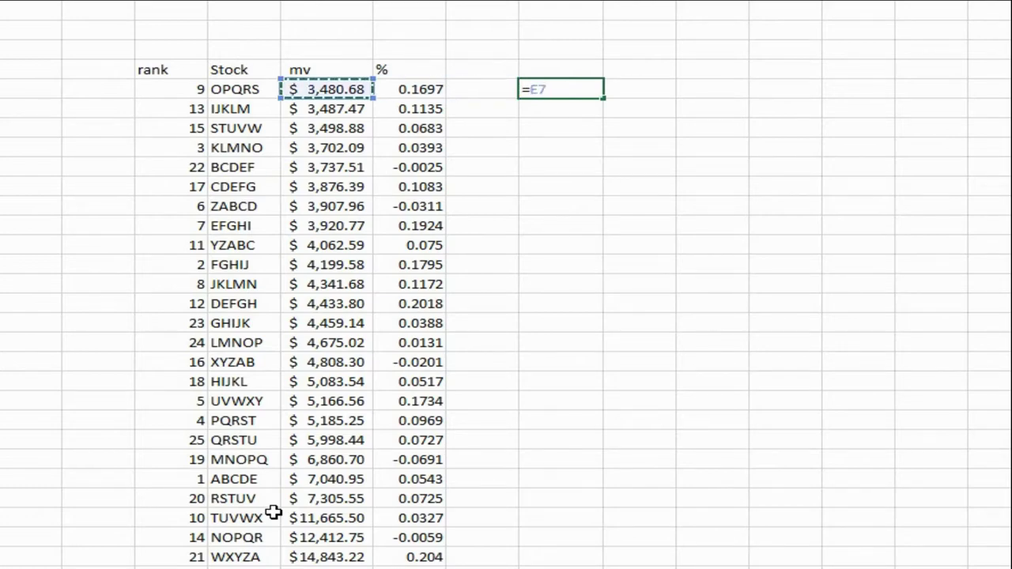
{"action": "type", "text": "*1.25"}
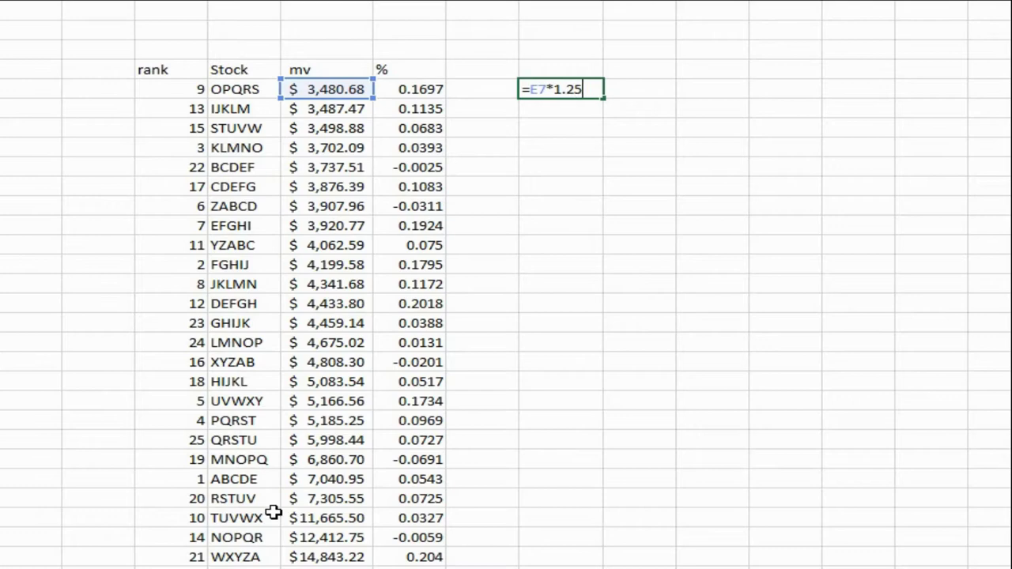
{"action": "key", "text": "Return"}
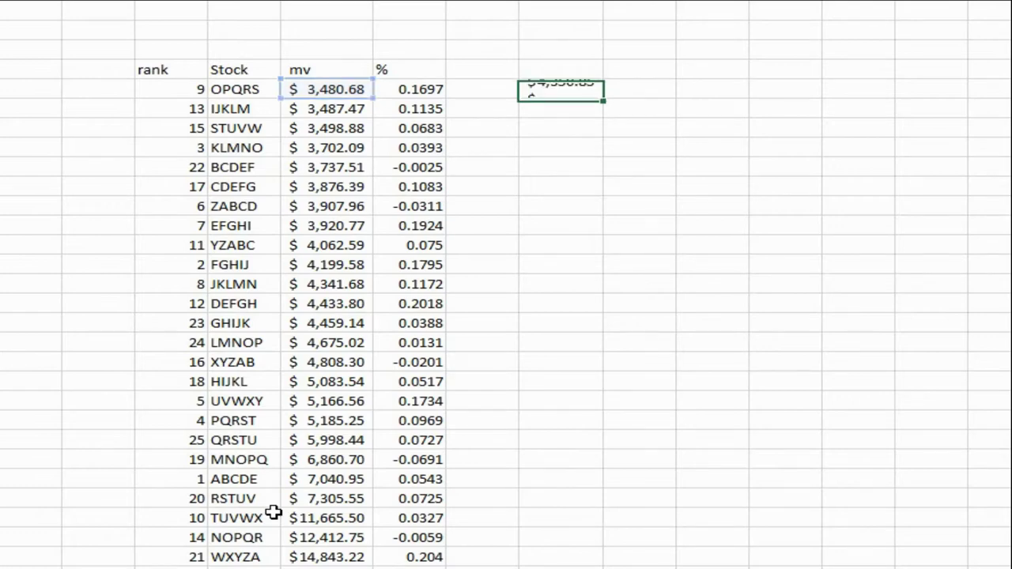
{"action": "key", "text": "Up"}
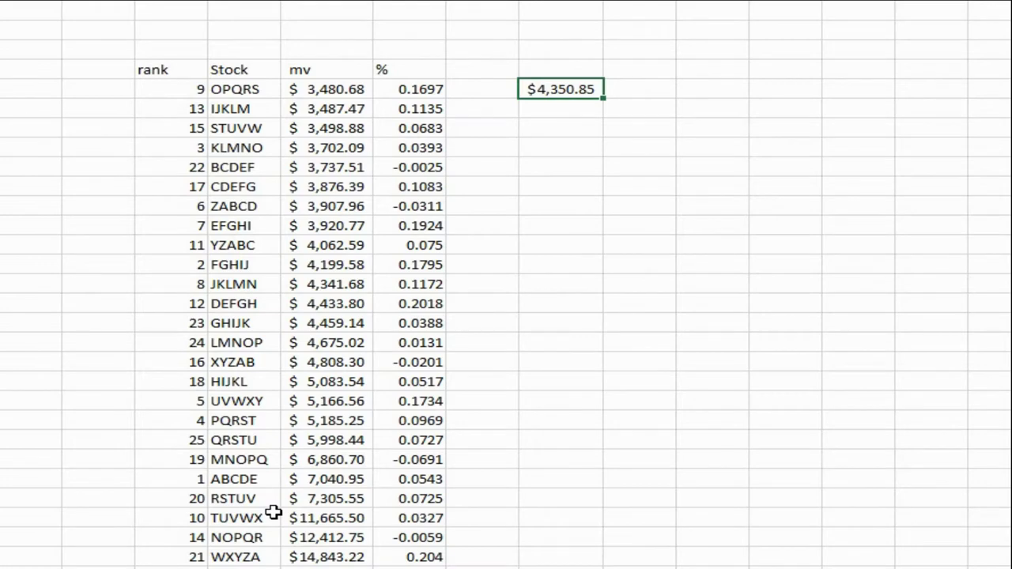
Fill the eleven smallest mv cells, from OPQRS down to JKLMN, with yellow.
{"action": "key", "text": "Left"}
{"action": "key", "text": "Left"}
{"action": "key", "text": "Left"}
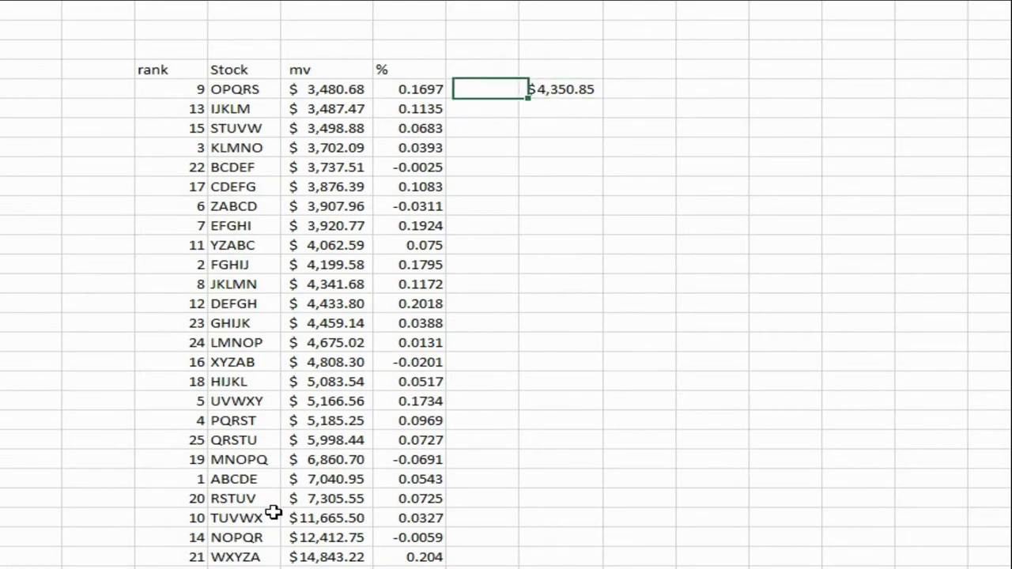
{"action": "key", "text": "shift+Down"}
{"action": "key", "text": "shift+Down"}
{"action": "key", "text": "shift+Down"}
{"action": "key", "text": "shift+Down"}
{"action": "key", "text": "shift+Down"}
{"action": "key", "text": "shift+Down"}
{"action": "key", "text": "shift+Down"}
{"action": "key", "text": "shift+Down"}
{"action": "key", "text": "shift+Down"}
{"action": "key", "text": "shift+Down"}
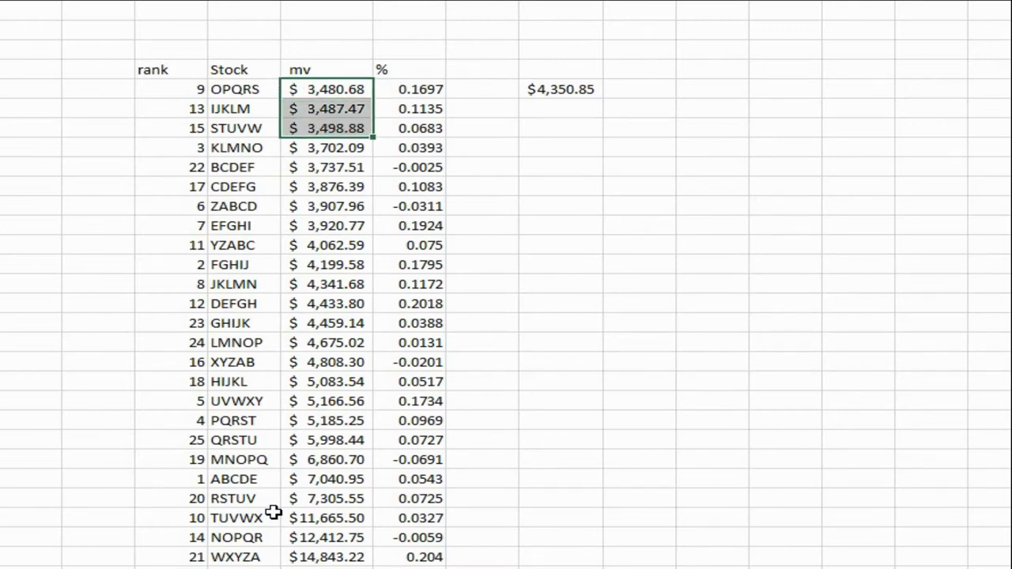
{"action": "key", "text": "shift+Down"}
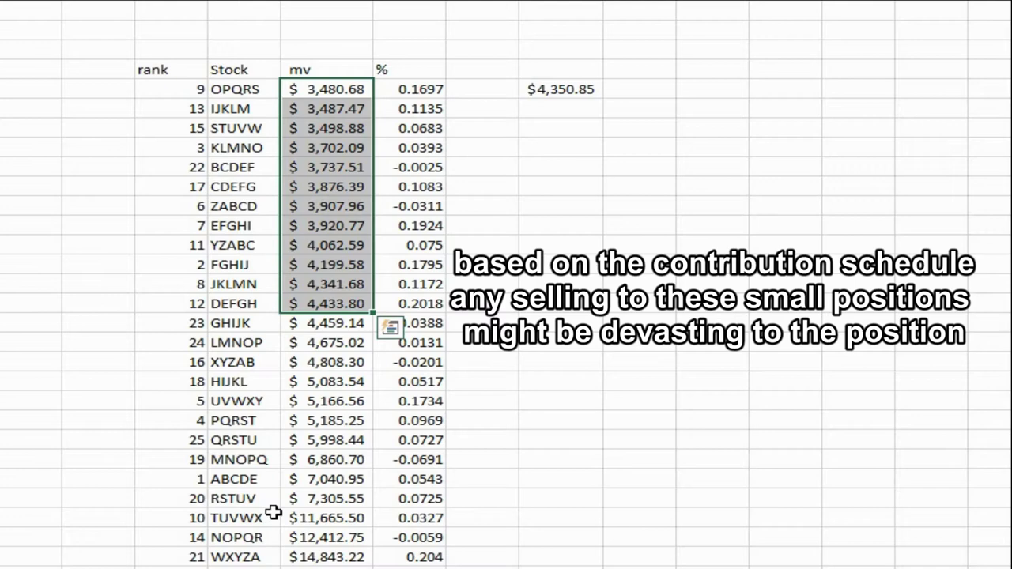
{"action": "key", "text": "shift+Up"}
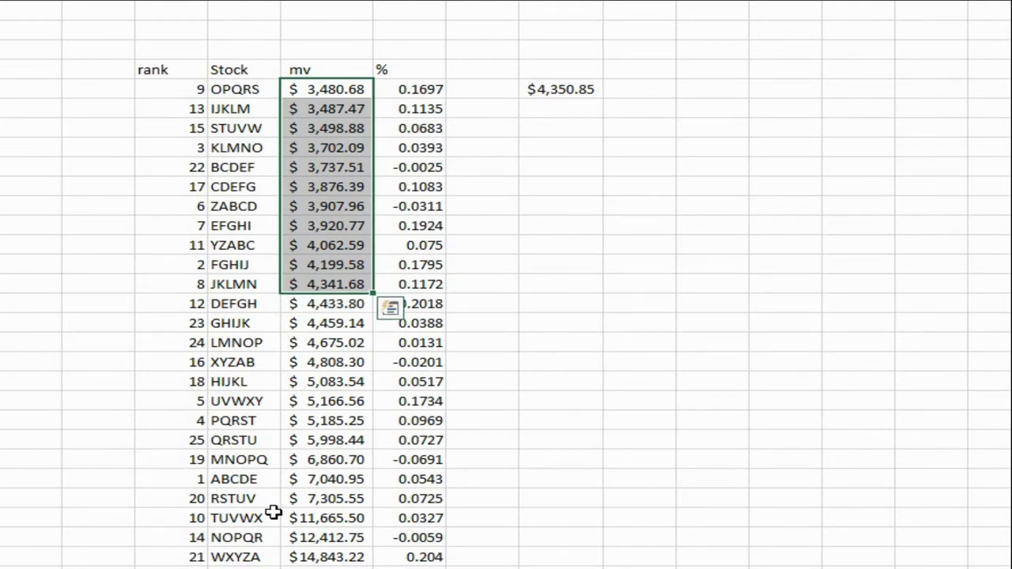
{"action": "left_click", "coordinate": [316, 1]}
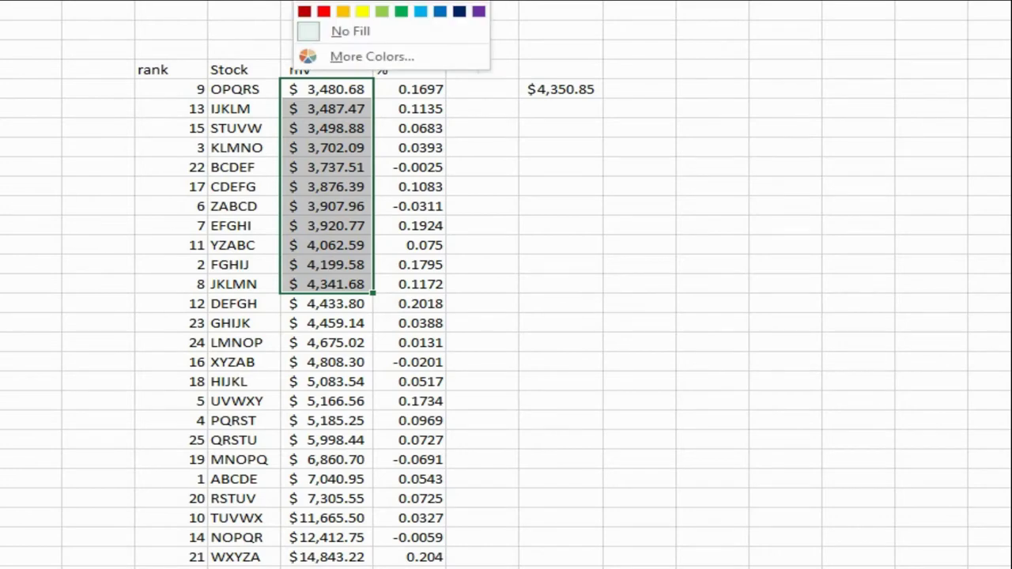
{"action": "left_click", "coordinate": [360, 13]}
Sort the whole stock table by the % column from smallest to largest.
{"action": "key", "text": "ctrl+a"}
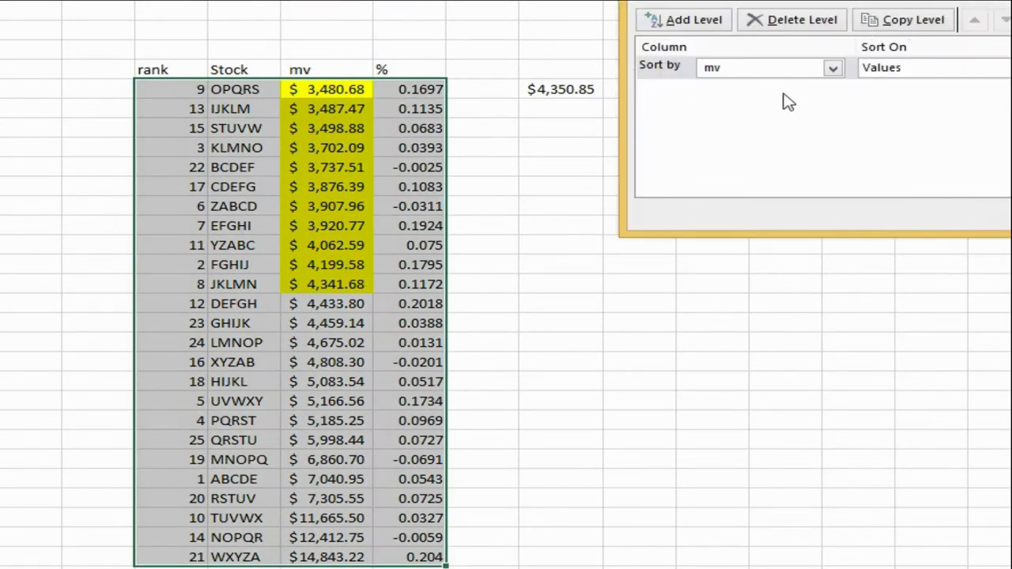
{"action": "left_click", "coordinate": [833, 68]}
{"action": "left_click", "coordinate": [799, 124]}
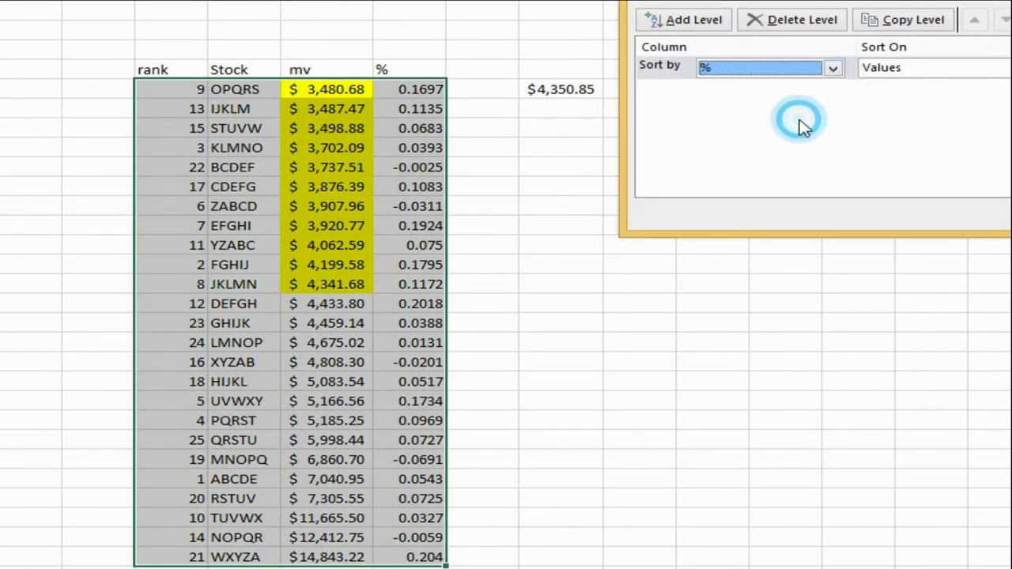
{"action": "key", "text": "Return"}
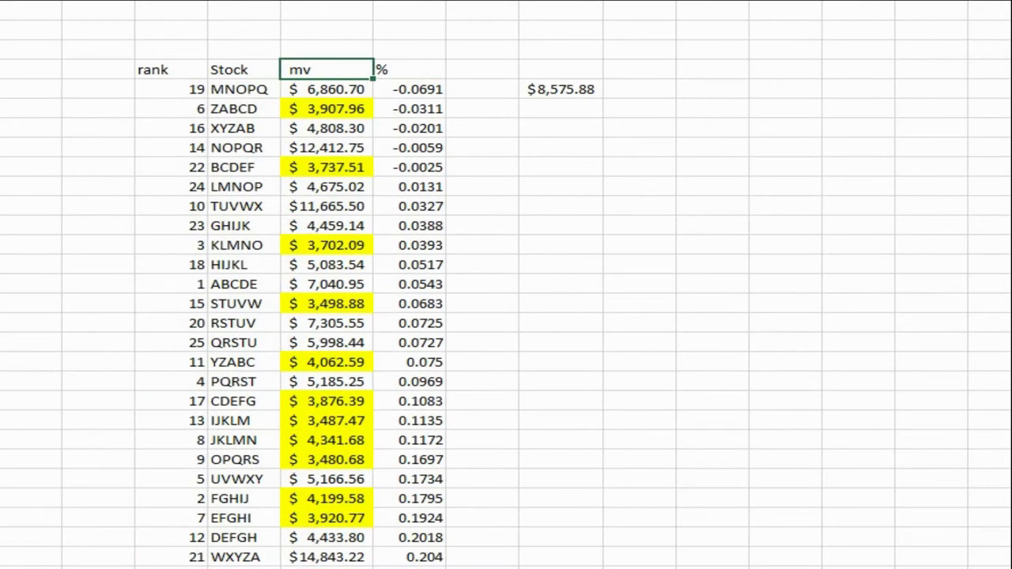
Fill the five negative % cells, from MNOPQ down to BCDEF, with the same yellow.
{"action": "key", "text": "Right"}
{"action": "key", "text": "Down"}
{"action": "key", "text": "shift+Down"}
{"action": "key", "text": "shift+Down"}
{"action": "key", "text": "shift+Down"}
{"action": "key", "text": "shift+Down"}
{"action": "key", "text": "shift+Down"}
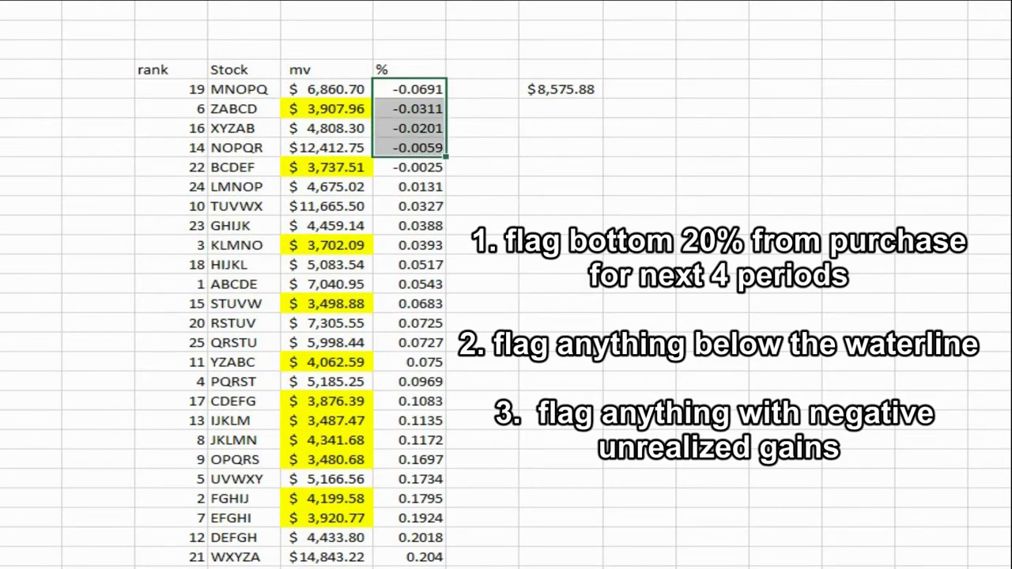
{"action": "key", "text": "shift+Up"}
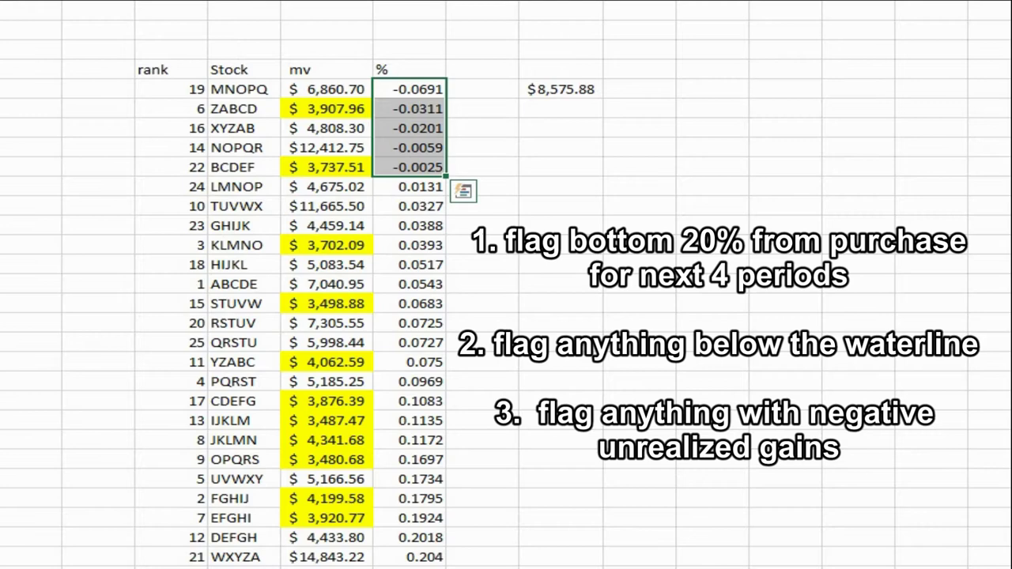
{"action": "key", "text": "F4"}
Examine the % values from the flagged negative ones down to ABCDE's row and back up to MNOPQ's and ZABCD's.
{"action": "key", "text": "Down"}
{"action": "key", "text": "Down"}
{"action": "key", "text": "Down"}
{"action": "key", "text": "Down"}
{"action": "key", "text": "Down"}
{"action": "key", "text": "Down"}
{"action": "key", "text": "Down"}
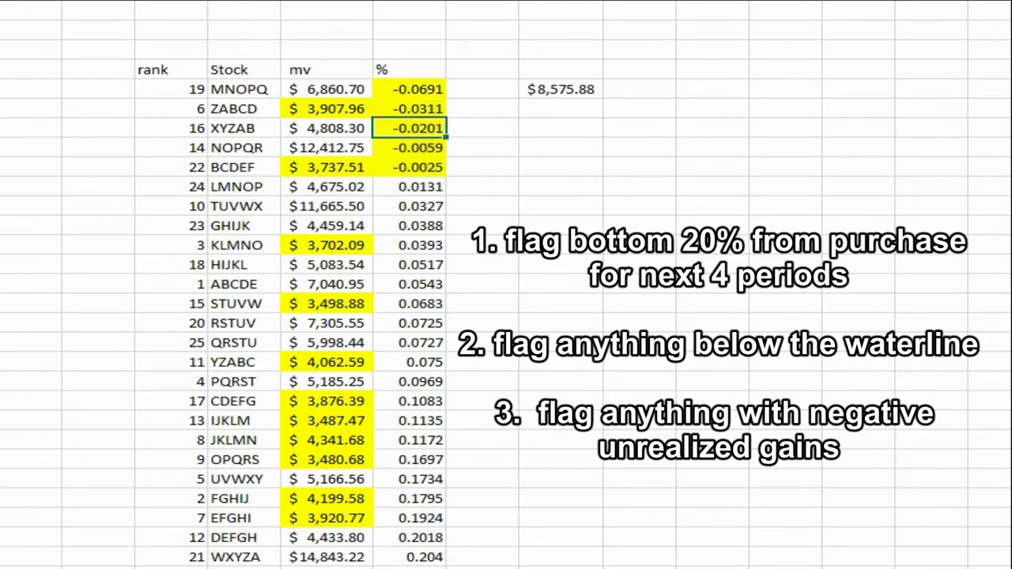
{"action": "key", "text": "Down"}
{"action": "key", "text": "Down"}
{"action": "key", "text": "Down"}
{"action": "key", "text": "Down"}
{"action": "key", "text": "Down"}
{"action": "key", "text": "Down"}
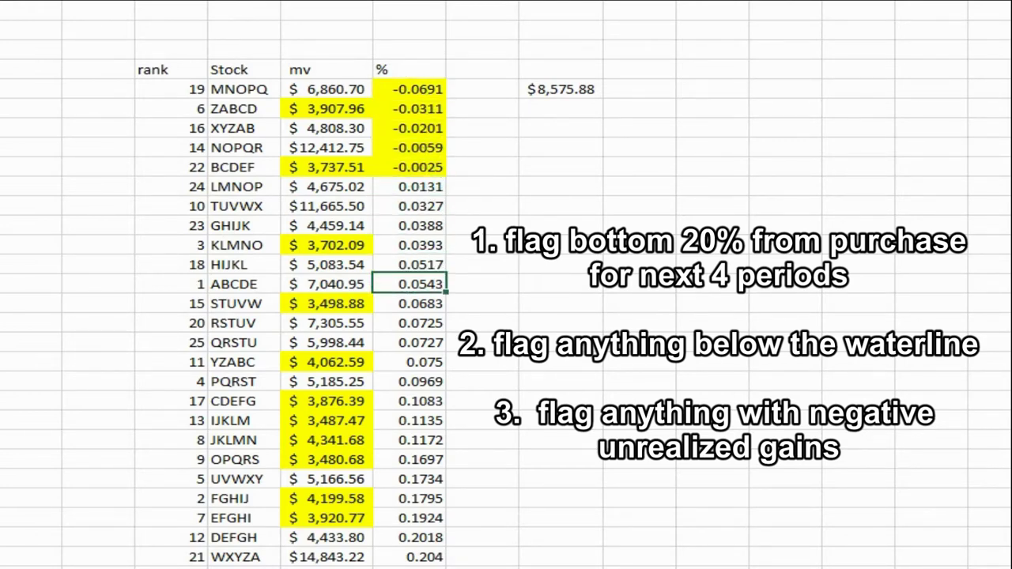
{"action": "key", "text": "Up"}
{"action": "key", "text": "Up"}
{"action": "key", "text": "Up"}
{"action": "key", "text": "Up"}
{"action": "key", "text": "Up"}
{"action": "key", "text": "Up"}
{"action": "key", "text": "Up"}
{"action": "key", "text": "Up"}
{"action": "key", "text": "Up"}
{"action": "key", "text": "Up"}
{"action": "key", "text": "Up"}
{"action": "key", "text": "Up"}
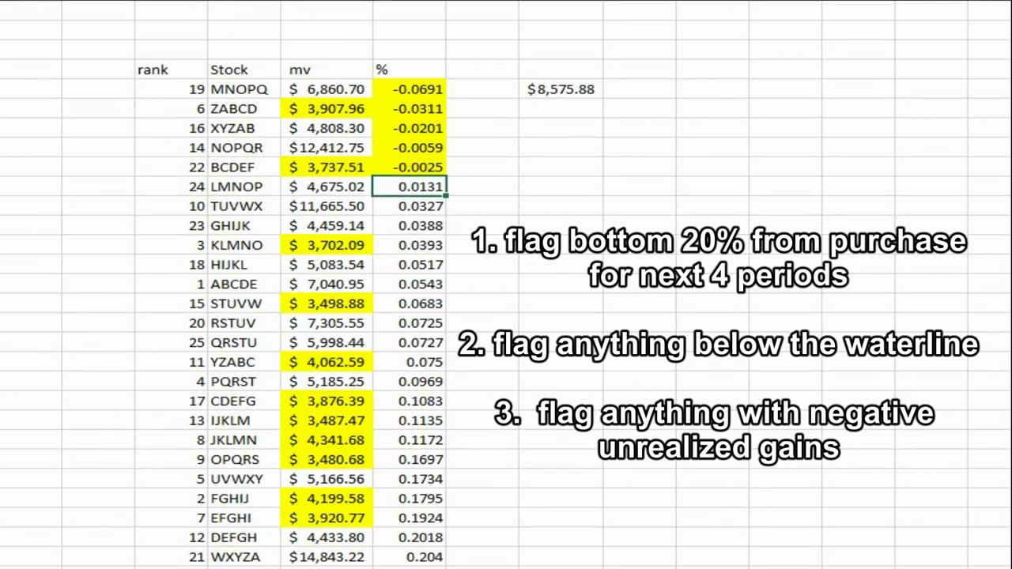
{"action": "key", "text": "Up"}
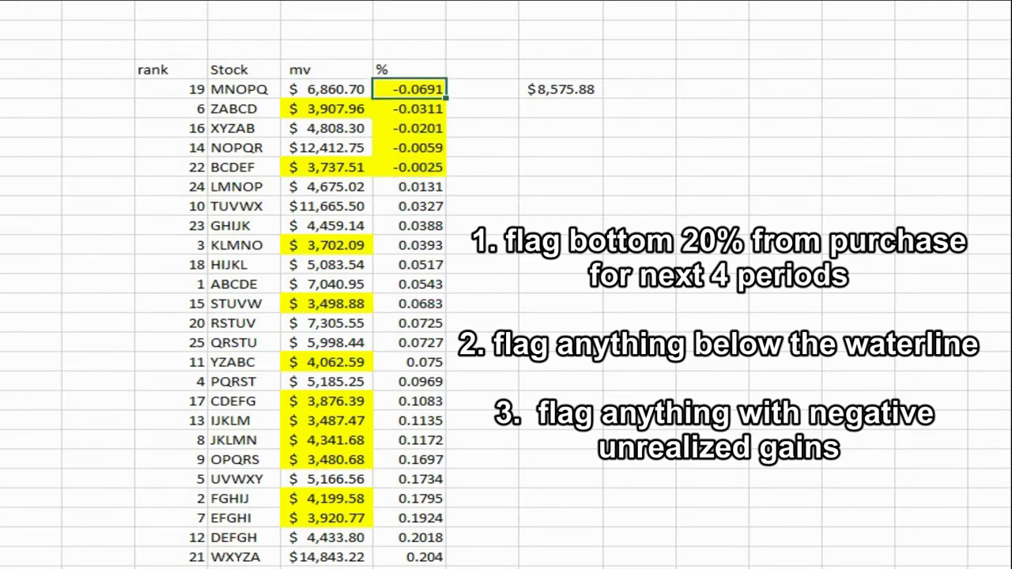
{"action": "key", "text": "Down"}
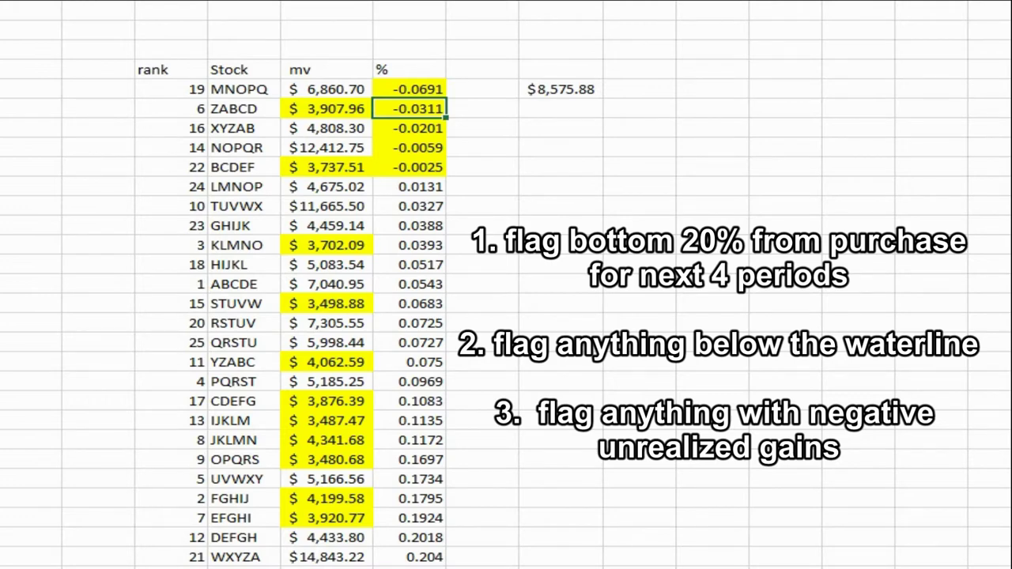
{"action": "key", "text": "Up"}
{"action": "key", "text": "Up"}
{"action": "key", "text": "Left"}
{"action": "key", "text": "Left"}
{"action": "key", "text": "Left"}
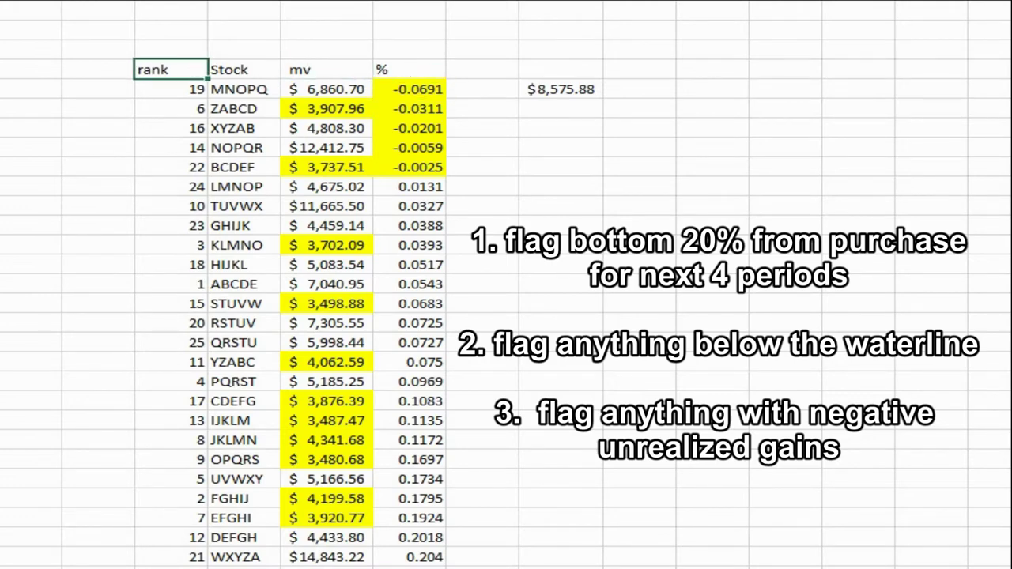
{"action": "key", "text": "shift+Right"}
{"action": "key", "text": "shift+Right"}
{"action": "key", "text": "shift+Right"}
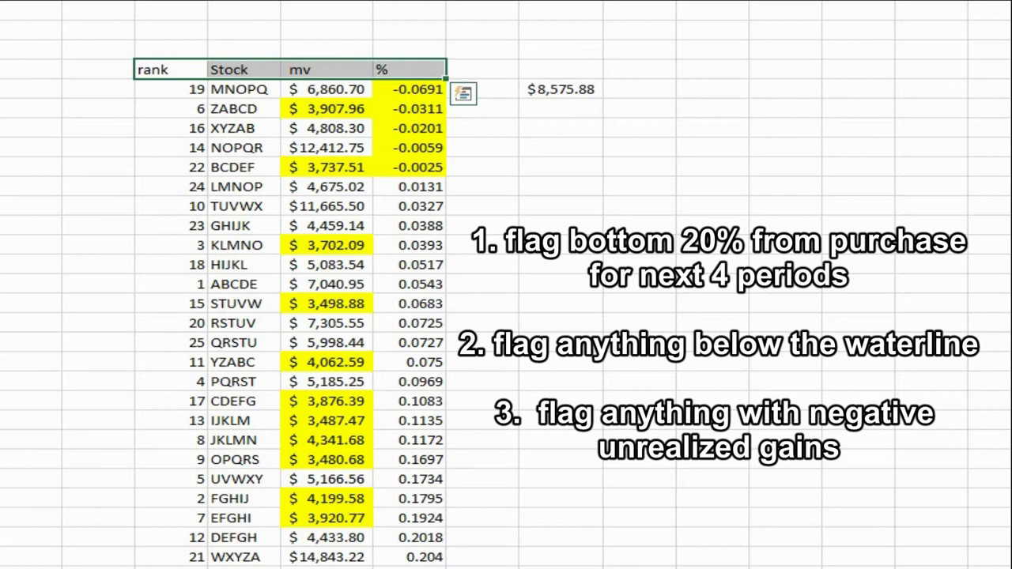
{"action": "key", "text": "ctrl+plus"}
Examine the stock, mv and % entries from LMNOP's row down to KLMNO's row, including KLMNO's rank and flagged mv.
{"action": "key", "text": "Down"}
{"action": "key", "text": "Down"}
{"action": "key", "text": "Down"}
{"action": "key", "text": "Down"}
{"action": "key", "text": "Down"}
{"action": "key", "text": "Down"}
{"action": "key", "text": "Right"}
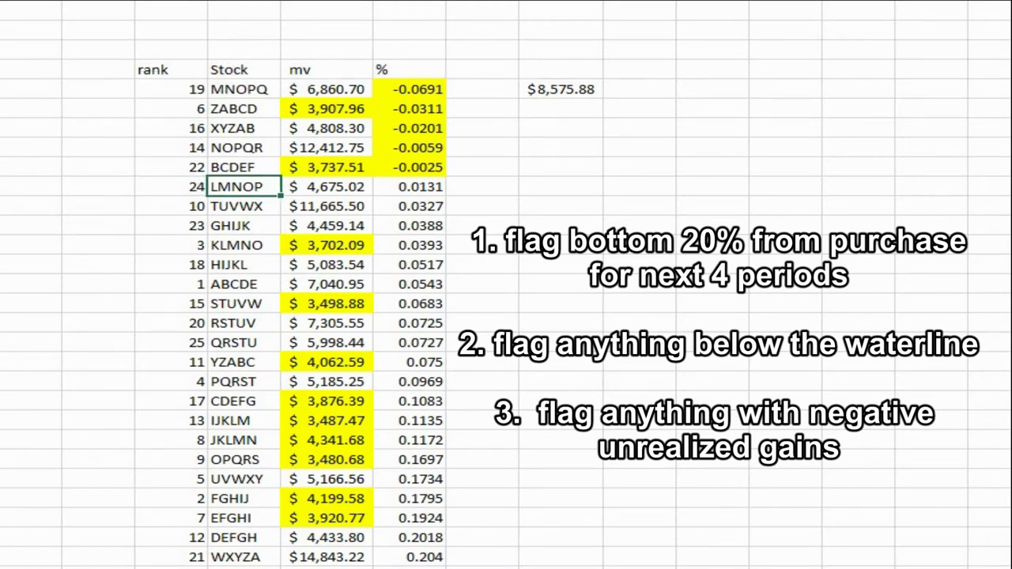
{"action": "key", "text": "Right"}
{"action": "key", "text": "Down"}
{"action": "key", "text": "Down"}
{"action": "key", "text": "Right"}
{"action": "key", "text": "Down"}
{"action": "key", "text": "Left"}
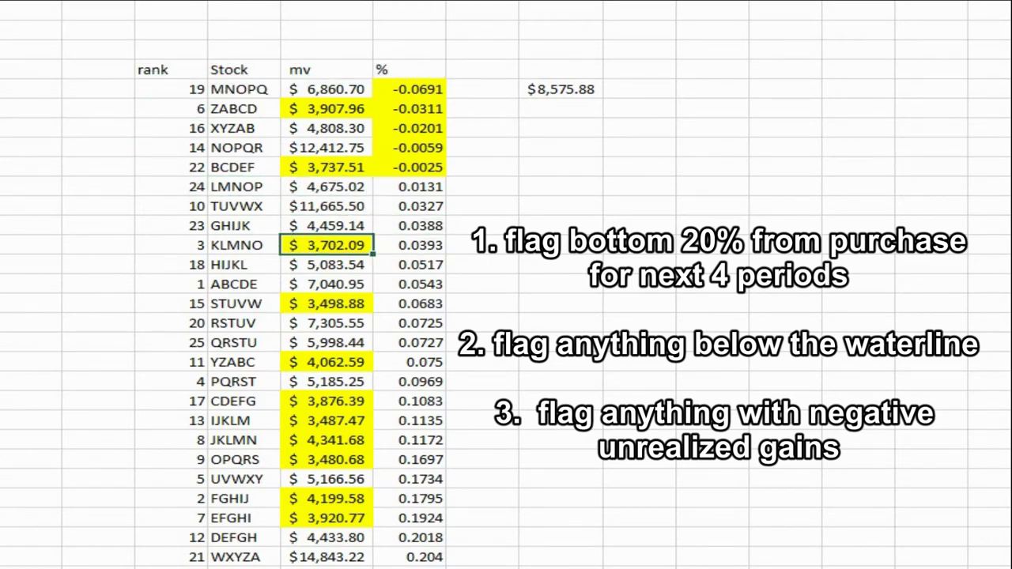
{"action": "key", "text": "Left"}
{"action": "key", "text": "Left"}
{"action": "key", "text": "Right"}
{"action": "key", "text": "Right"}
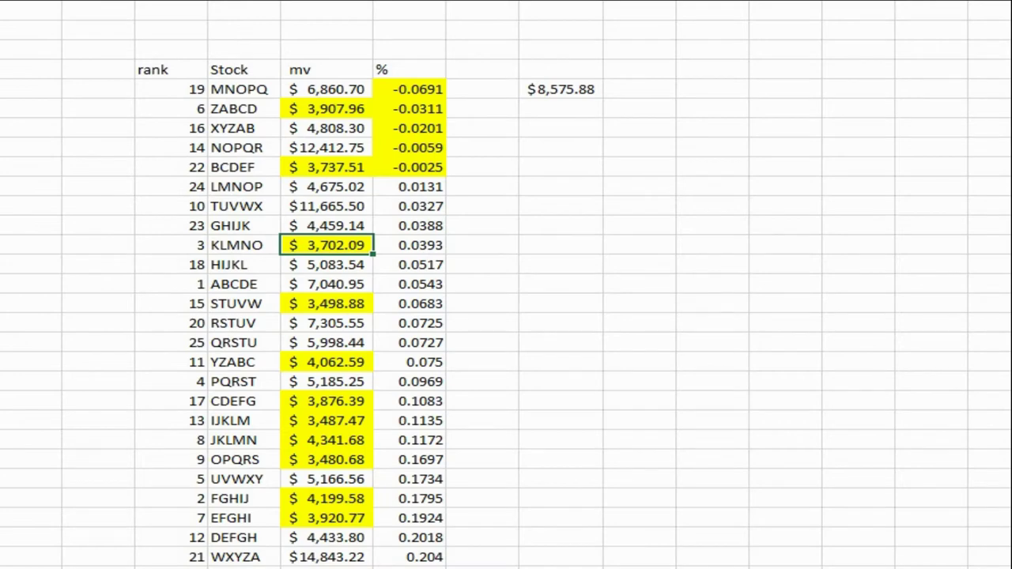
Sort the whole stock table by the rank column from smallest to largest.
{"action": "key", "text": "Left"}
{"action": "key", "text": "Up"}
{"action": "key", "text": "Up"}
{"action": "key", "text": "Up"}
{"action": "key", "text": "Up"}
{"action": "key", "text": "Up"}
{"action": "key", "text": "Up"}
{"action": "key", "text": "Up"}
{"action": "key", "text": "Up"}
{"action": "key", "text": "Up"}
{"action": "key", "text": "Left"}
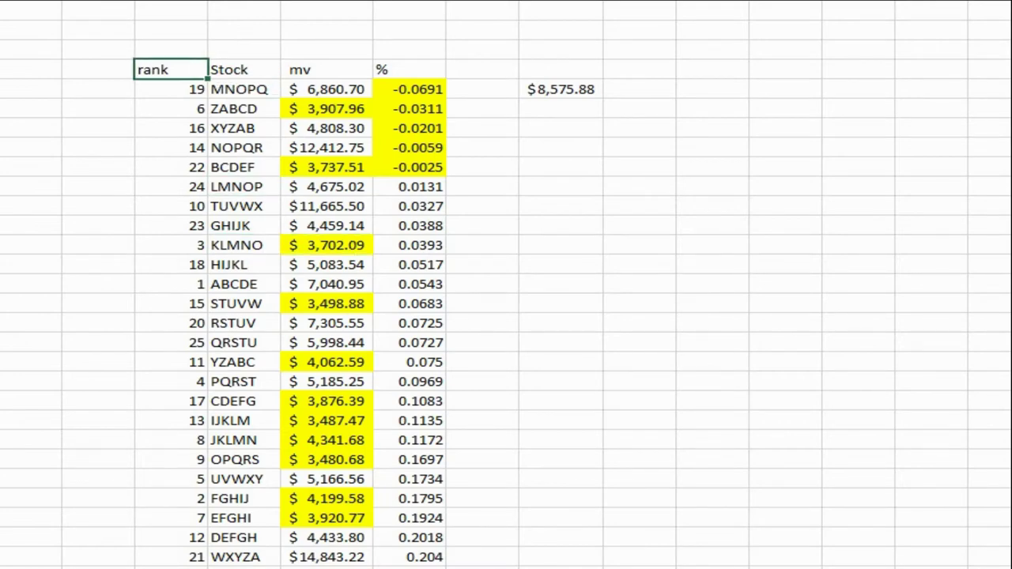
{"action": "key", "text": "shift+Right"}
{"action": "key", "text": "shift+Right"}
{"action": "key", "text": "shift+Right"}
{"action": "key", "text": "ctrl+shift+Down"}
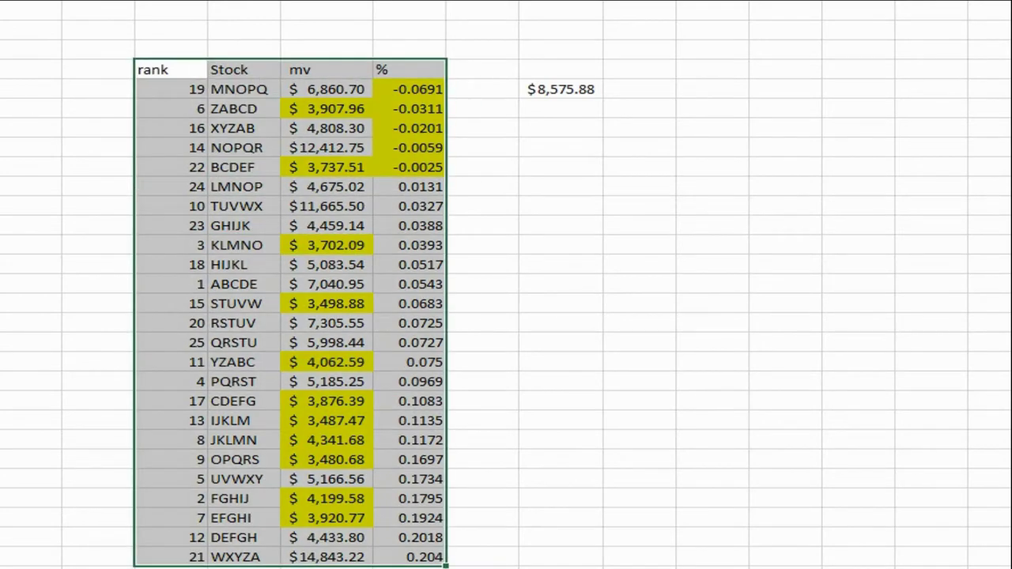
{"action": "key", "text": "alt+d"}
{"action": "key", "text": "s"}
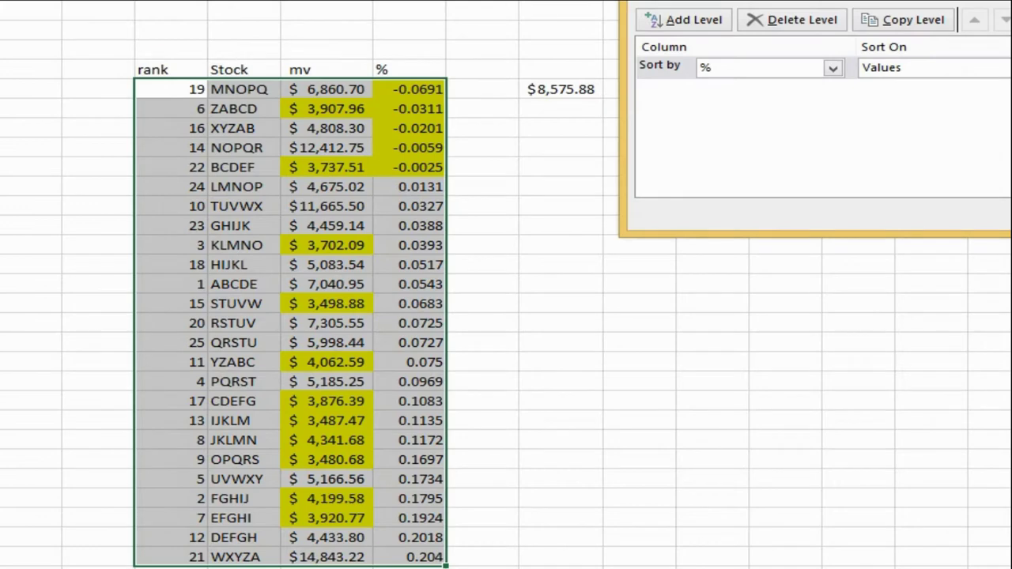
{"action": "left_click", "coordinate": [833, 68]}
{"action": "left_click", "coordinate": [828, 87]}
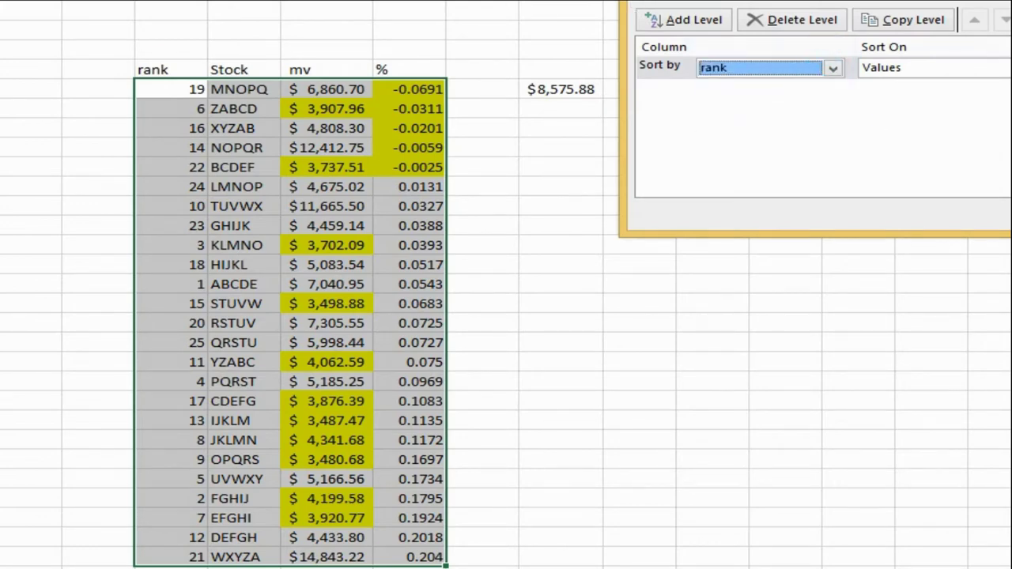
{"action": "left_click", "coordinate": [971, 162]}
{"action": "left_click", "coordinate": [98, 70]}
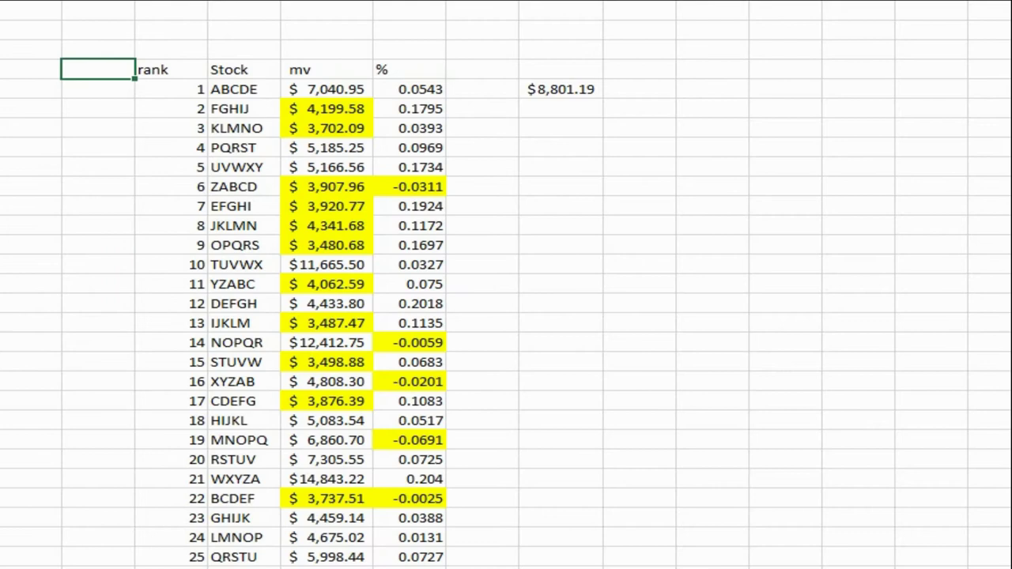
Examine the re-ranked Stock column from its header and ABCDE down to QRSTU and back up.
{"action": "left_click", "coordinate": [170, 70]}
{"action": "left_click", "coordinate": [243, 69]}
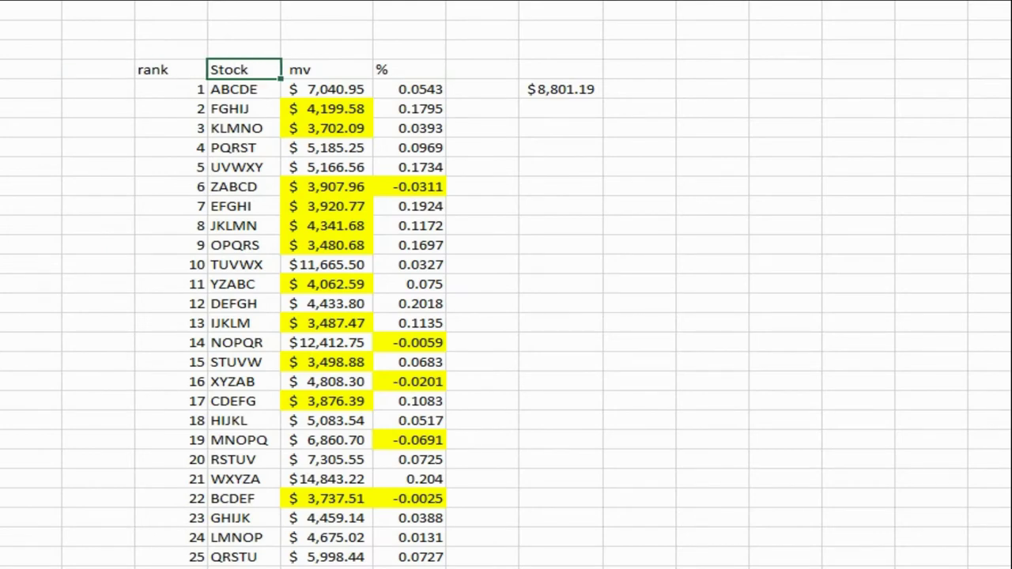
{"action": "left_click", "coordinate": [243, 89]}
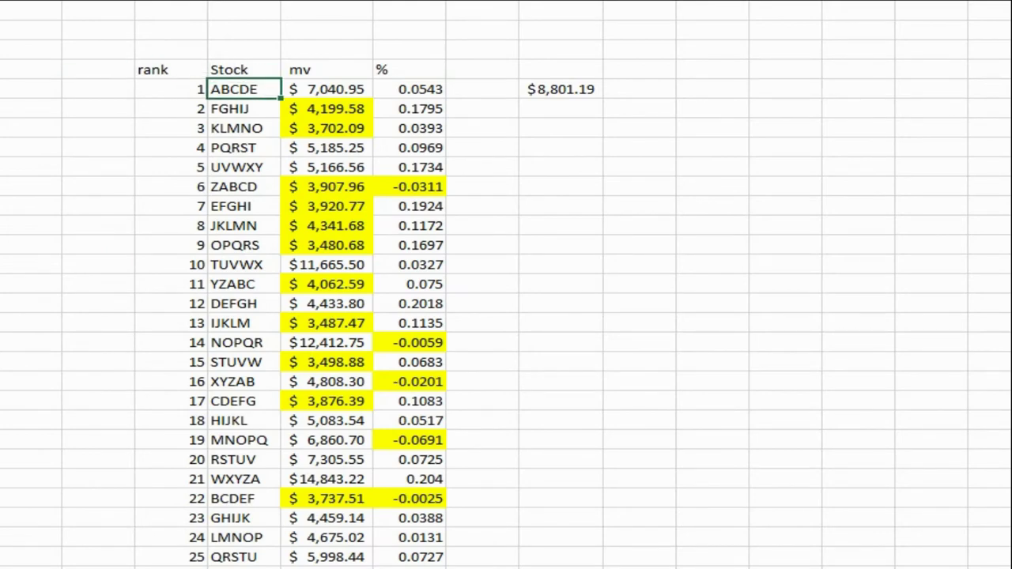
{"action": "left_click", "coordinate": [244, 421]}
{"action": "left_click", "coordinate": [244, 556]}
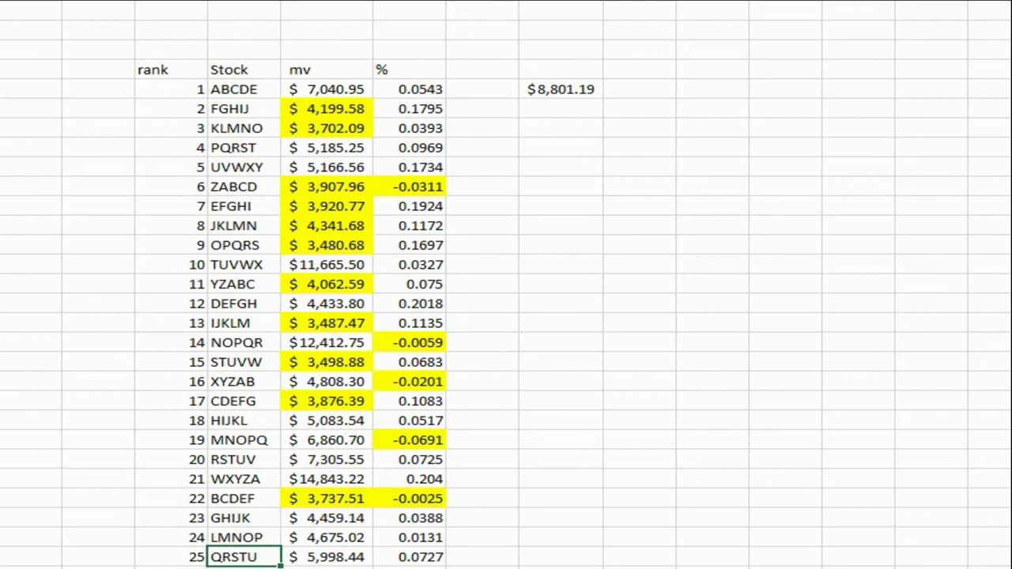
{"action": "key", "text": "Up"}
{"action": "key", "text": "Up"}
{"action": "key", "text": "Up"}
{"action": "key", "text": "Up"}
{"action": "key", "text": "Up"}
{"action": "key", "text": "Up"}
{"action": "key", "text": "Up"}
{"action": "key", "text": "Up"}
{"action": "key", "text": "Up"}
{"action": "key", "text": "Up"}
{"action": "key", "text": "Up"}
{"action": "key", "text": "Up"}
{"action": "key", "text": "Up"}
{"action": "key", "text": "Up"}
{"action": "key", "text": "Up"}
{"action": "key", "text": "Up"}
{"action": "key", "text": "Up"}
{"action": "key", "text": "Up"}
{"action": "key", "text": "Up"}
{"action": "key", "text": "Up"}
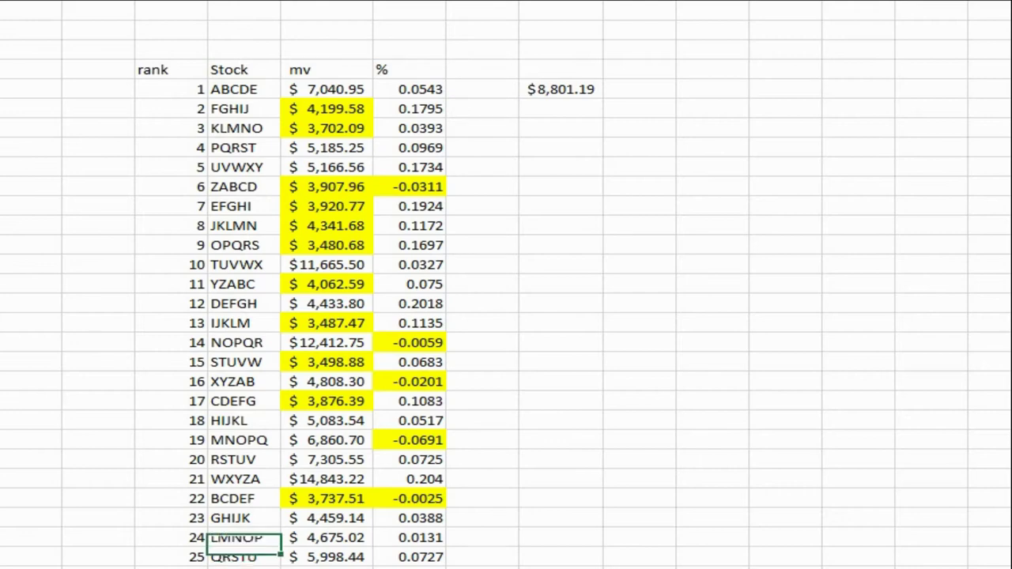
{"action": "key", "text": "Up"}
{"action": "key", "text": "Up"}
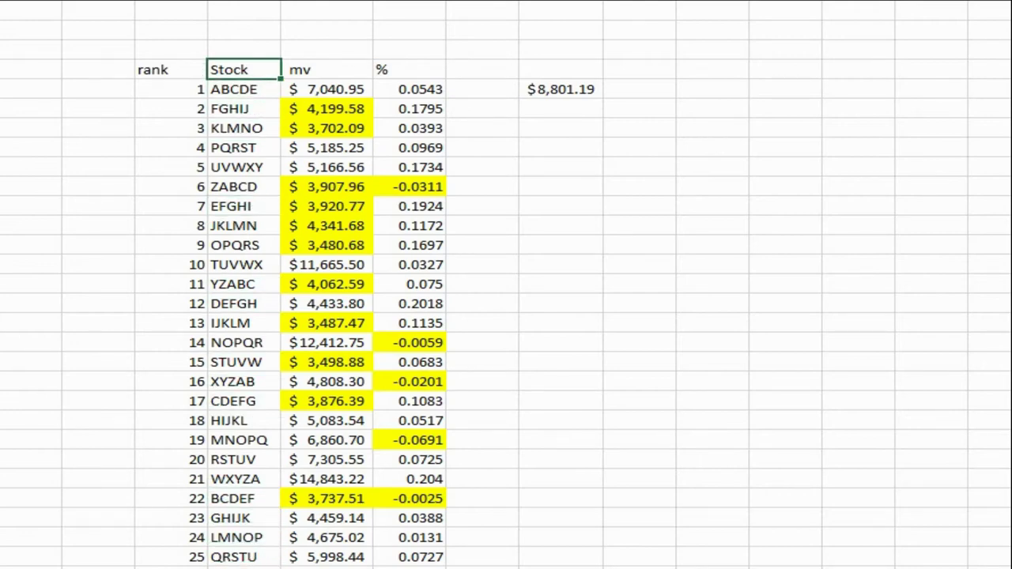
Examine the top five ranked stocks, ABCDE to UVWXY, going through them one by one.
{"action": "key", "text": "Down"}
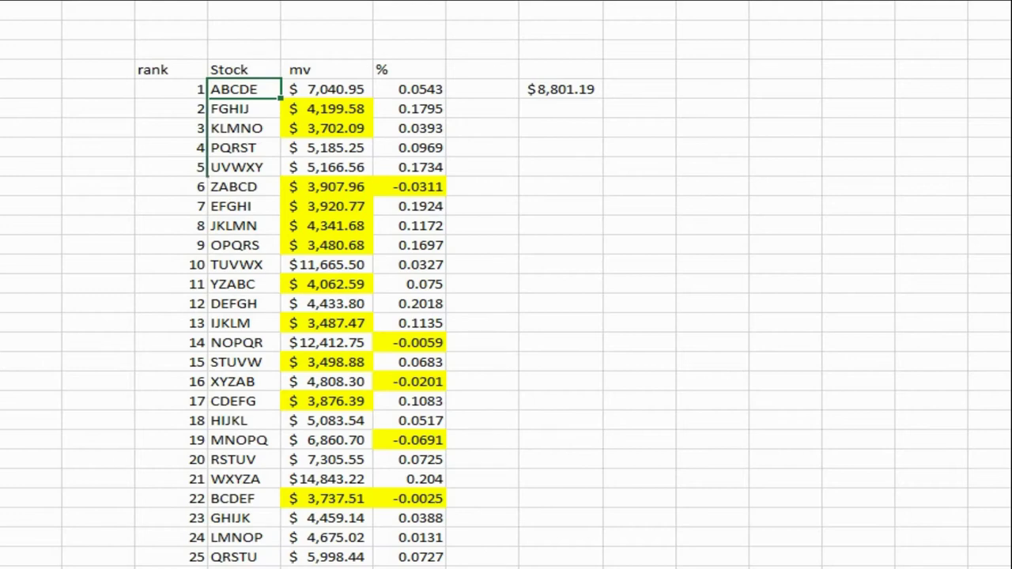
{"action": "key", "text": "shift+Down"}
{"action": "key", "text": "shift+Down"}
{"action": "key", "text": "shift+Down"}
{"action": "key", "text": "shift+Down"}
{"action": "key", "text": "Up"}
{"action": "key", "text": "Down"}
{"action": "key", "text": "Down"}
{"action": "key", "text": "Down"}
{"action": "key", "text": "Down"}
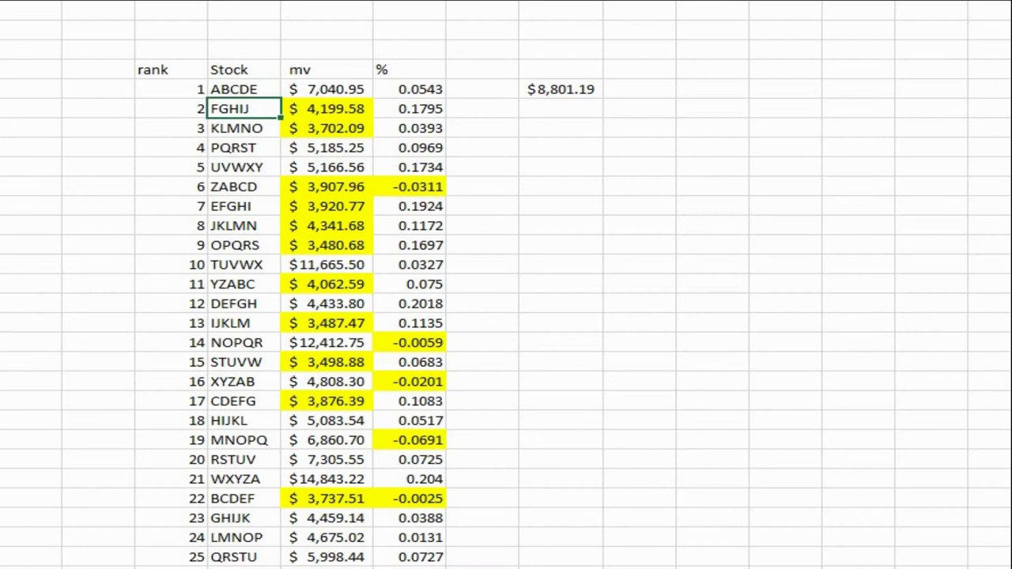
{"action": "key", "text": "Down"}
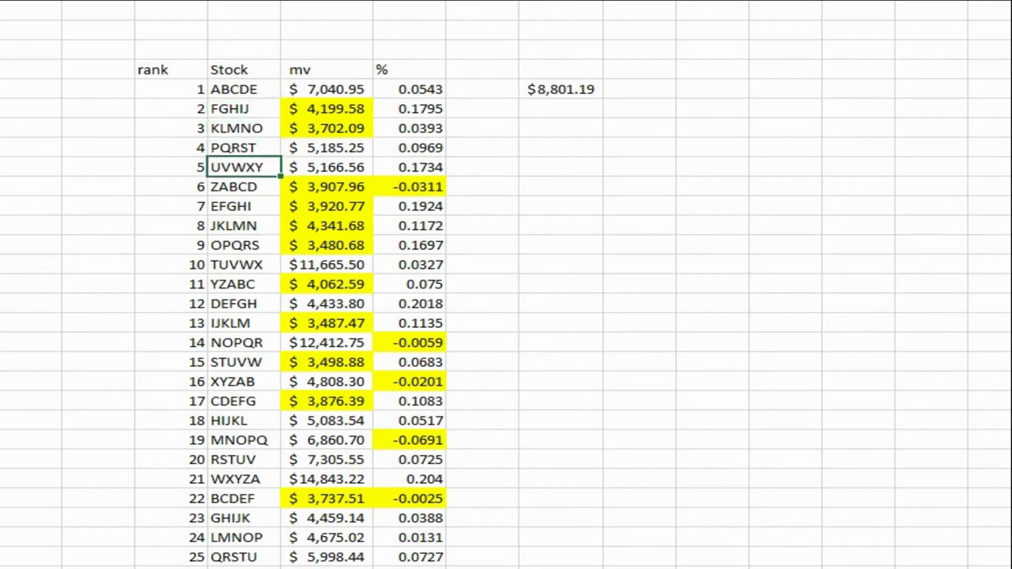
{"action": "key", "text": "Up"}
{"action": "key", "text": "Up"}
{"action": "key", "text": "Up"}
{"action": "key", "text": "Up"}
{"action": "key", "text": "Down"}
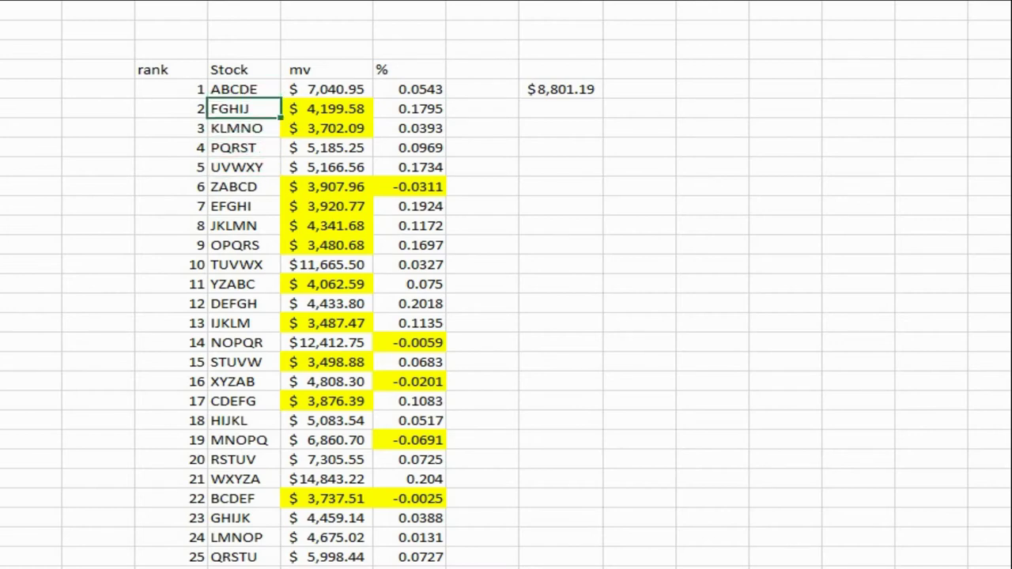
{"action": "key", "text": "Down"}
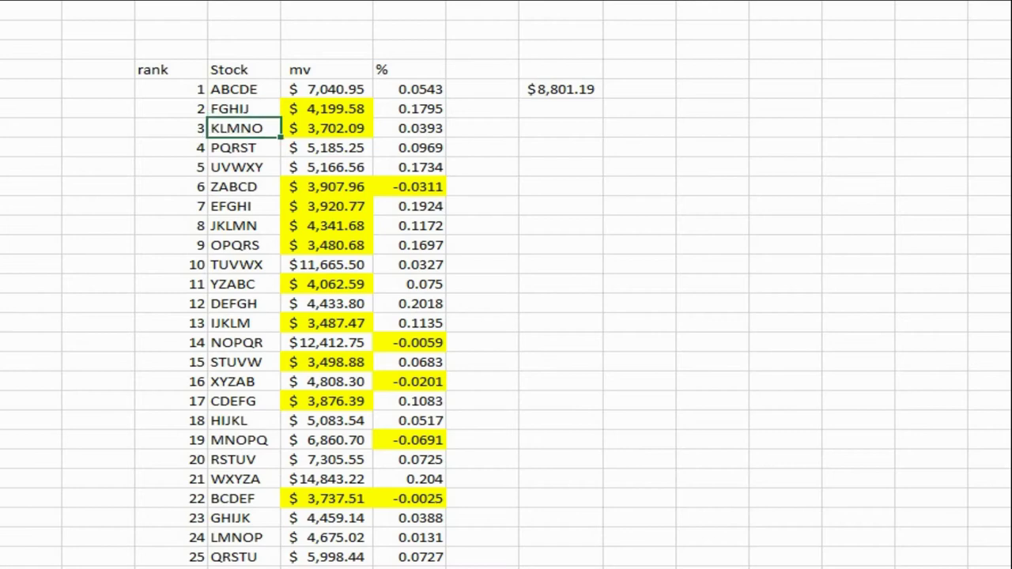
{"action": "key", "text": "Down"}
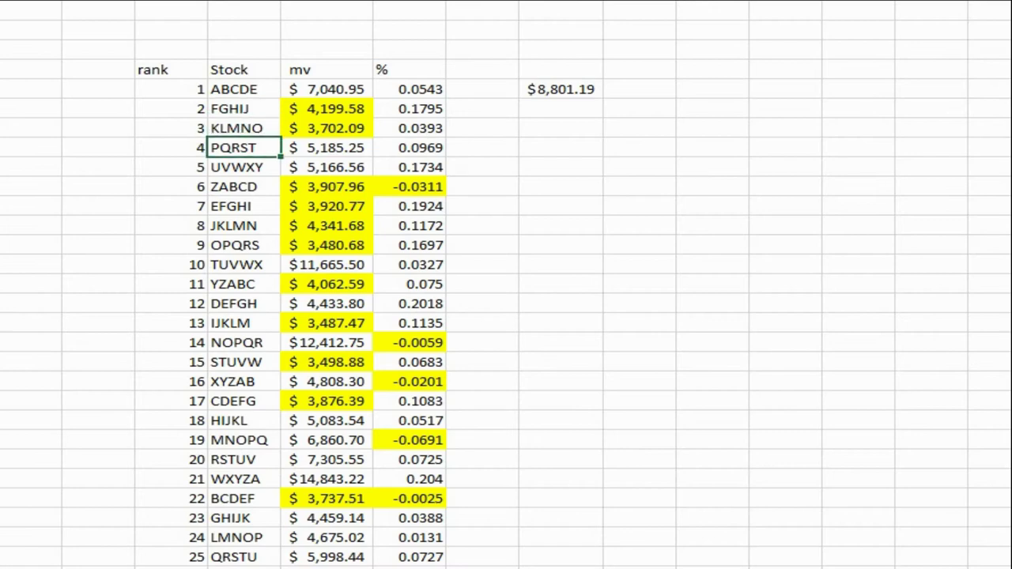
{"action": "key", "text": "Down"}
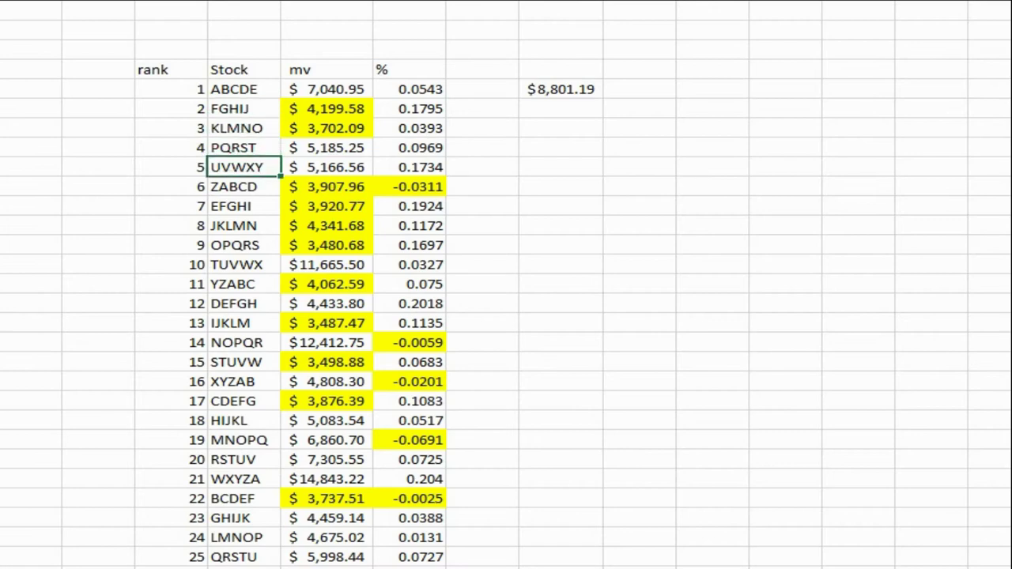
Review the stocks around ranks 2 to 7, continuing down the Stock column to QRSTU at rank 25.
{"action": "key", "text": "Down"}
{"action": "key", "text": "Down"}
{"action": "key", "text": "Up"}
{"action": "key", "text": "Up"}
{"action": "key", "text": "Up"}
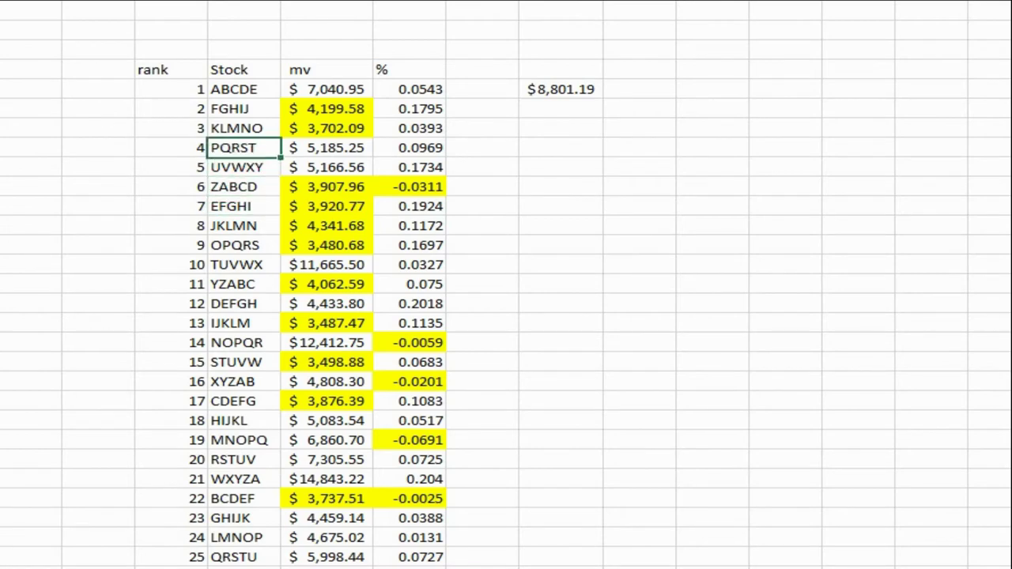
{"action": "key", "text": "Up"}
{"action": "key", "text": "Up"}
{"action": "key", "text": "Down"}
{"action": "key", "text": "Down"}
{"action": "key", "text": "Down"}
{"action": "key", "text": "Down"}
{"action": "key", "text": "Down"}
{"action": "key", "text": "Down"}
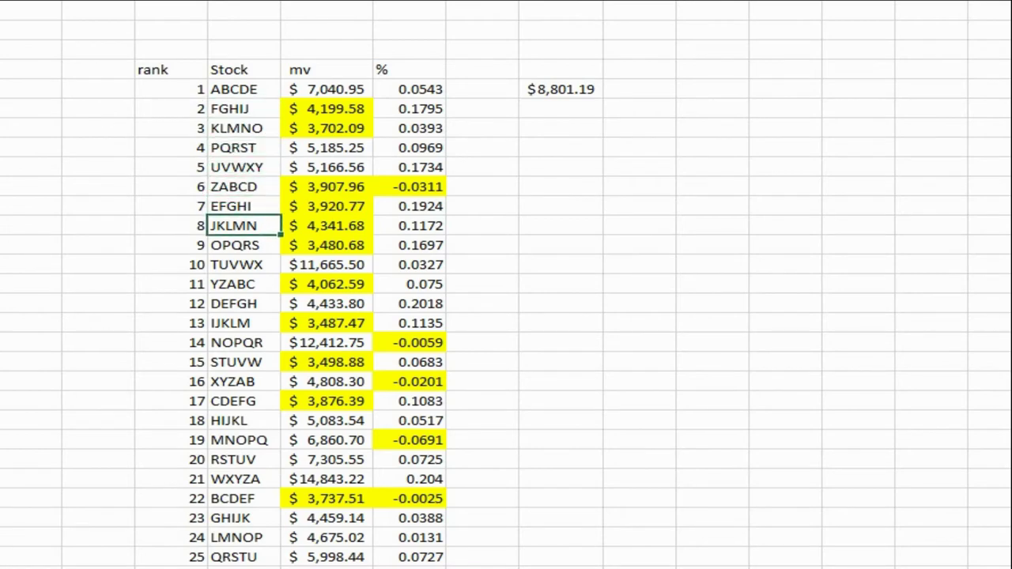
{"action": "key", "text": "Down"}
{"action": "key", "text": "Down"}
{"action": "key", "text": "Down"}
{"action": "key", "text": "Down"}
{"action": "key", "text": "Down"}
{"action": "key", "text": "Down"}
{"action": "key", "text": "Down"}
{"action": "key", "text": "Down"}
{"action": "key", "text": "Down"}
{"action": "key", "text": "Down"}
{"action": "key", "text": "Down"}
{"action": "key", "text": "Down"}
{"action": "key", "text": "Down"}
{"action": "key", "text": "Down"}
{"action": "key", "text": "Down"}
{"action": "key", "text": "Down"}
{"action": "key", "text": "Down"}
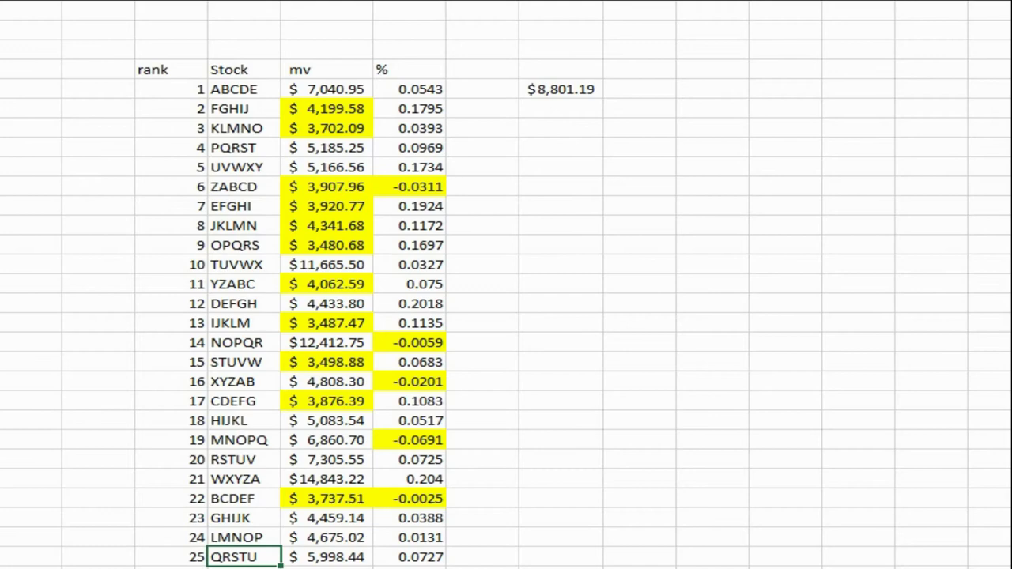
Examine QRSTU's mv and % entries and the empty cells beside them in the rank 25 row.
{"action": "left_click", "coordinate": [326, 556]}
{"action": "left_click", "coordinate": [409, 557]}
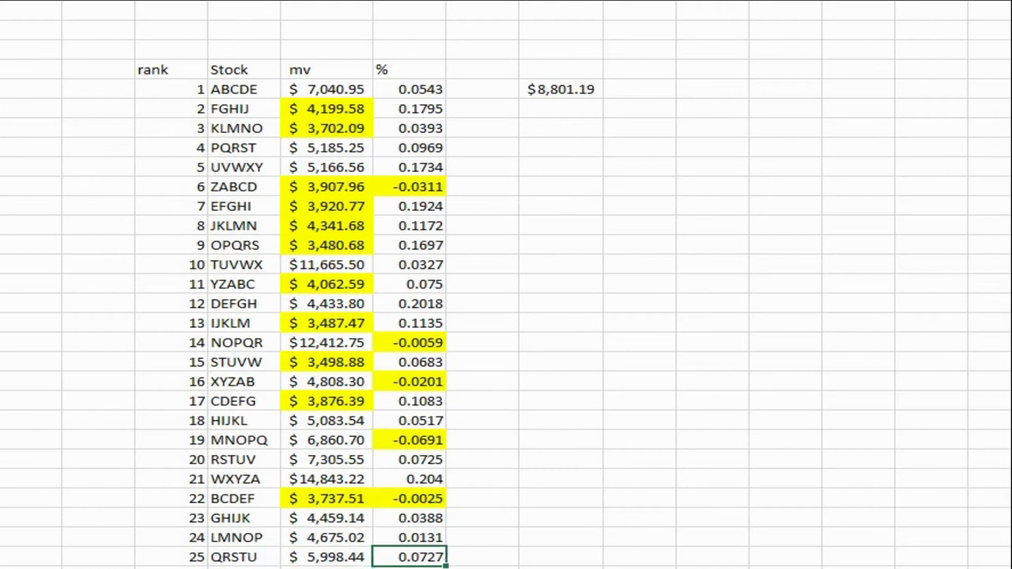
{"action": "left_click", "coordinate": [326, 557]}
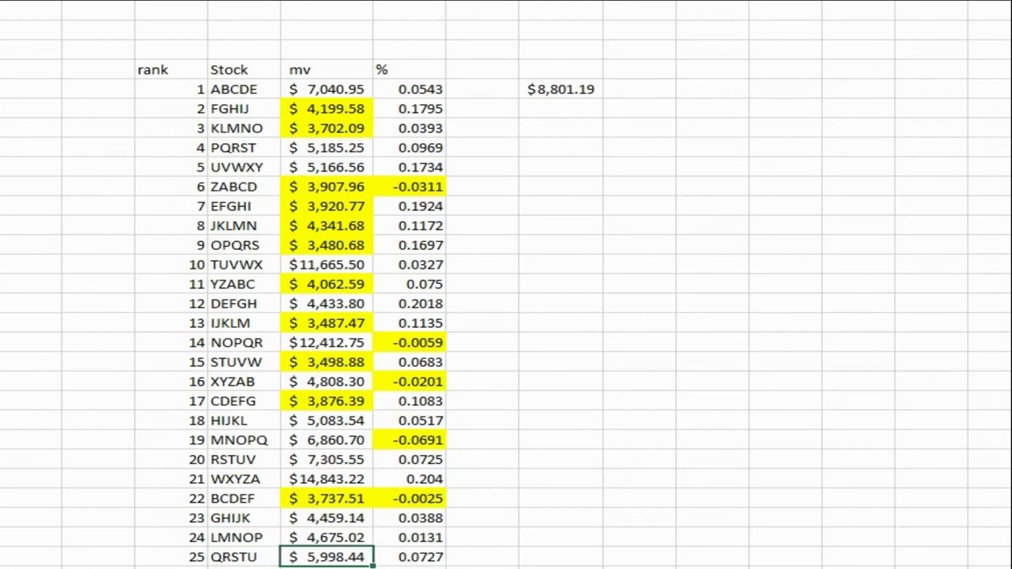
{"action": "left_click", "coordinate": [247, 556]}
{"action": "left_click", "coordinate": [326, 557]}
{"action": "left_click", "coordinate": [408, 556]}
{"action": "left_click", "coordinate": [482, 557]}
{"action": "left_click", "coordinate": [560, 557]}
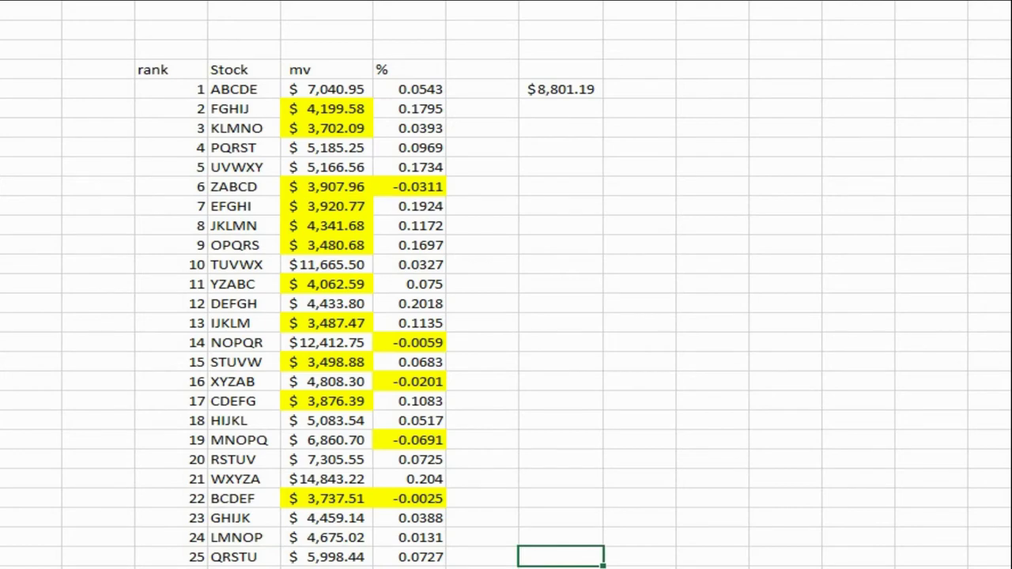
{"action": "left_click", "coordinate": [482, 556]}
{"action": "left_click", "coordinate": [408, 557]}
{"action": "left_click", "coordinate": [327, 556]}
{"action": "left_click", "coordinate": [247, 557]}
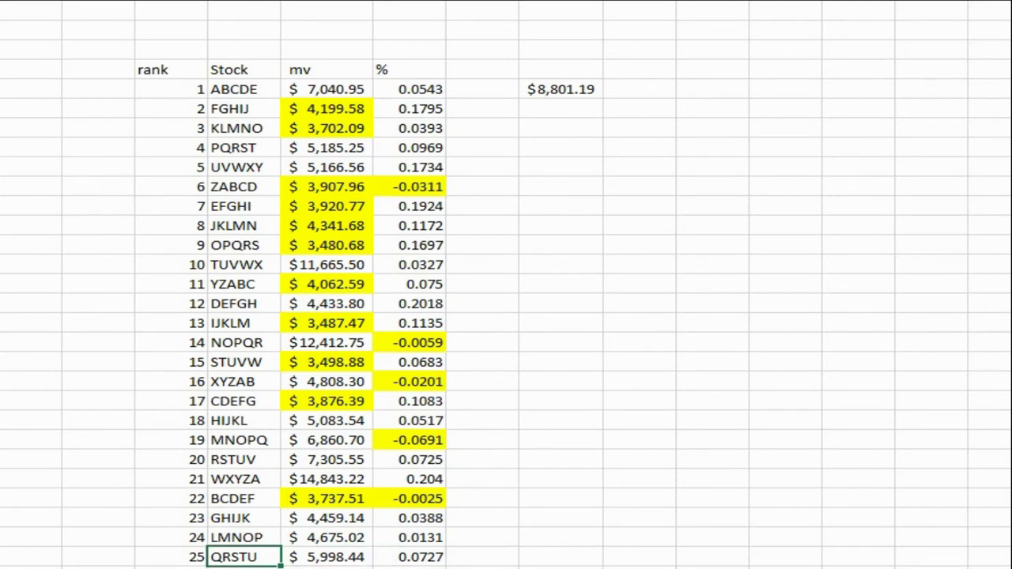
Calculate QRSTU's mv divided by 26 in H31 with =E31/26 and apply the General number format.
{"action": "left_click", "coordinate": [561, 557]}
{"action": "type", "text": "=C25/26"}
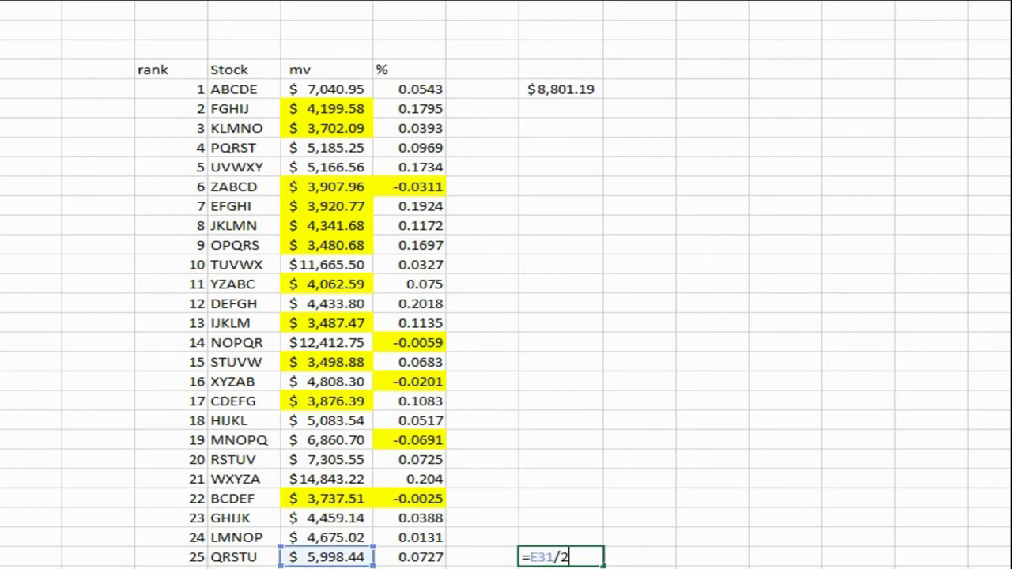
{"action": "key", "text": "Return"}
{"action": "left_click", "coordinate": [561, 556]}
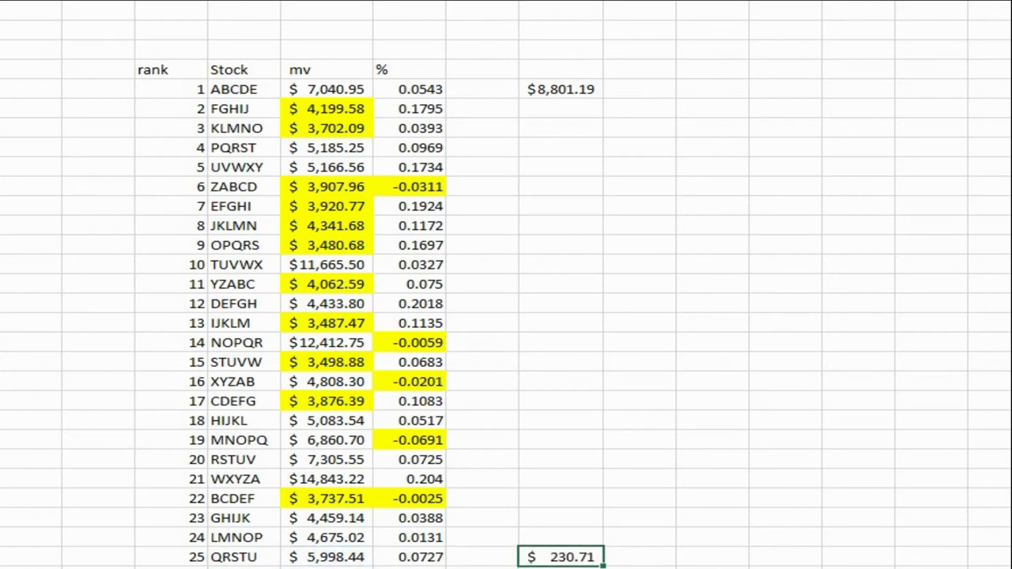
{"action": "key", "text": "ctrl+shift+asciitilde"}
Calculate =230/4 in J31, two cells along from the QRSTU division result.
{"action": "left_click", "coordinate": [638, 557]}
{"action": "left_click", "coordinate": [712, 557]}
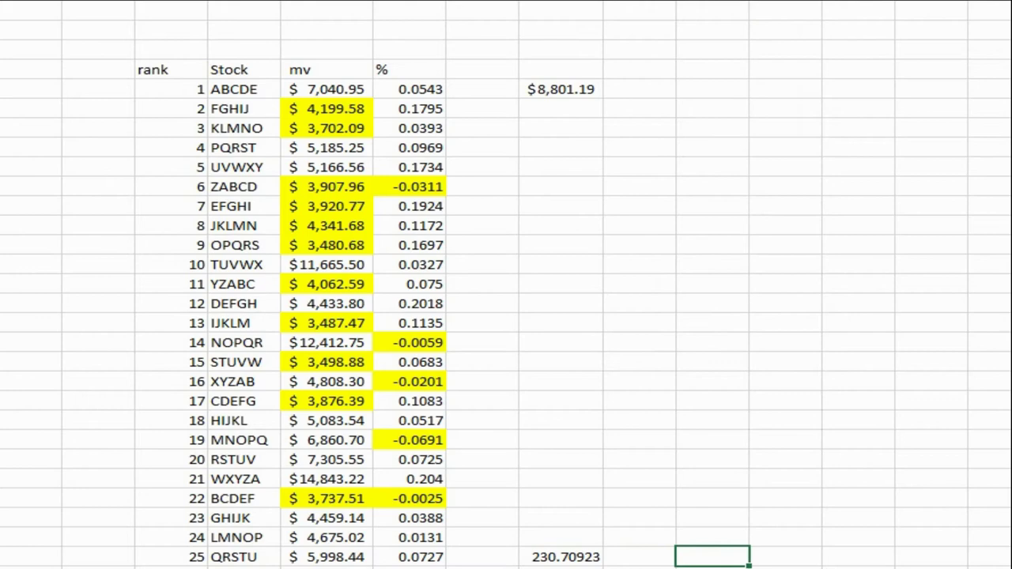
{"action": "type", "text": "=230/4"}
{"action": "key", "text": "Return"}
{"action": "left_click", "coordinate": [712, 556]}
Return from the division results in the rank 25 row to the rank and Stock entries around rank 9.
{"action": "key", "text": "Up"}
{"action": "key", "text": "Up"}
{"action": "key", "text": "Up"}
{"action": "key", "text": "Up"}
{"action": "key", "text": "Up"}
{"action": "key", "text": "Up"}
{"action": "key", "text": "Up"}
{"action": "key", "text": "Up"}
{"action": "key", "text": "Up"}
{"action": "key", "text": "Up"}
{"action": "key", "text": "Up"}
{"action": "key", "text": "Up"}
{"action": "key", "text": "Up"}
{"action": "key", "text": "Up"}
{"action": "key", "text": "Up"}
{"action": "key", "text": "Up"}
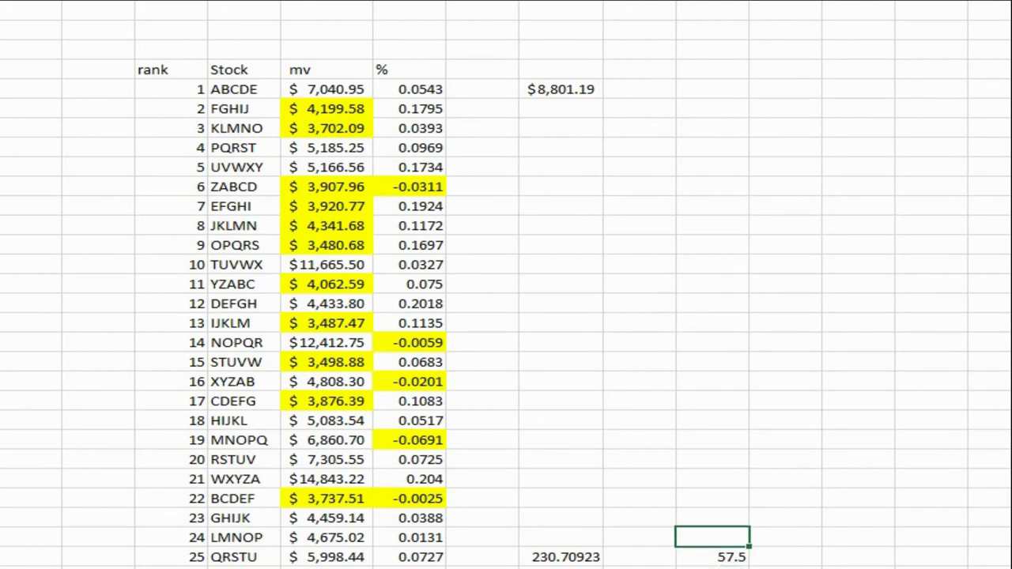
{"action": "key", "text": "Left"}
{"action": "key", "text": "Left"}
{"action": "key", "text": "Left"}
{"action": "key", "text": "Left"}
{"action": "key", "text": "Left"}
{"action": "key", "text": "Left"}
{"action": "key", "text": "Left"}
{"action": "key", "text": "Right"}
{"action": "key", "text": "Right"}
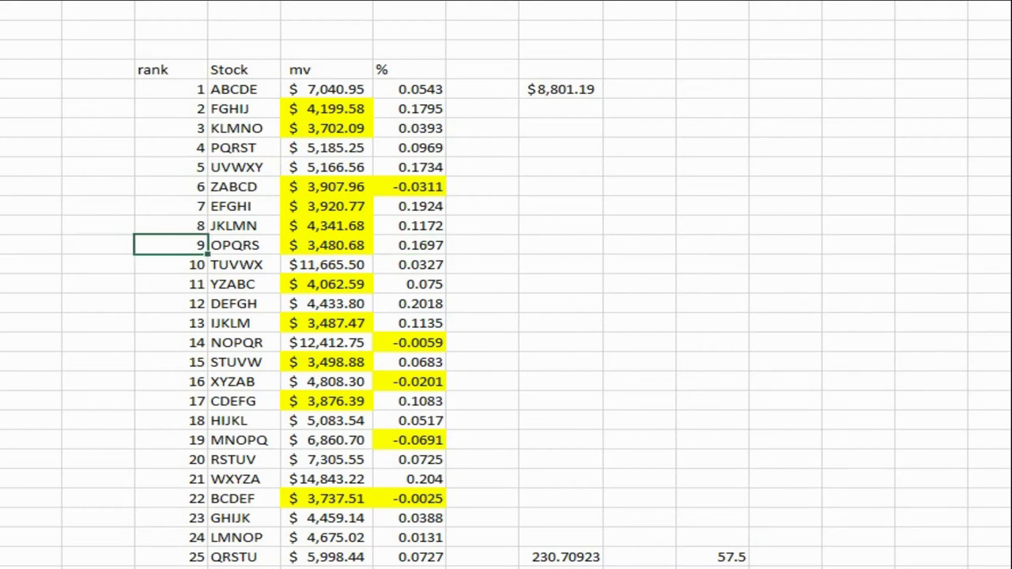
Select the top-ranked names in the Stock column, starting from ABCDE at rank 1.
{"action": "key", "text": "Up"}
{"action": "key", "text": "Up"}
{"action": "key", "text": "Up"}
{"action": "key", "text": "Up"}
{"action": "key", "text": "Up"}
{"action": "key", "text": "Up"}
{"action": "key", "text": "Up"}
{"action": "key", "text": "Up"}
{"action": "key", "text": "Up"}
{"action": "key", "text": "Down"}
{"action": "key", "text": "shift+Down"}
{"action": "key", "text": "shift+Down"}
{"action": "key", "text": "shift+Down"}
{"action": "key", "text": "shift+Down"}
{"action": "key", "text": "shift+Down"}
{"action": "key", "text": "shift+Down"}
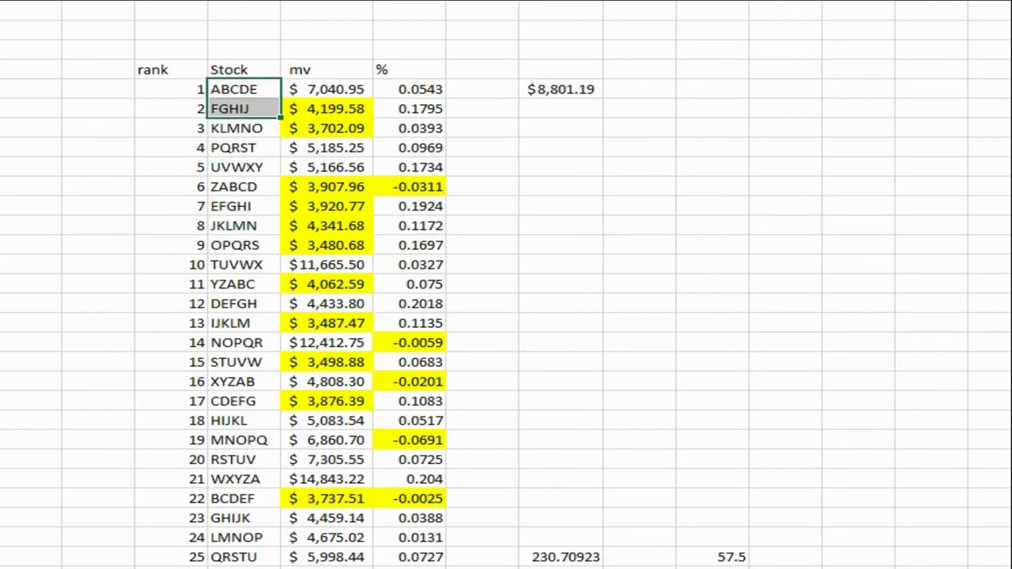
Review the Stock column downwards from the top-ranked names to QRSTU at rank 25.
{"action": "key", "text": "Down"}
{"action": "key", "text": "Down"}
{"action": "key", "text": "Down"}
{"action": "key", "text": "Down"}
{"action": "key", "text": "Down"}
{"action": "key", "text": "Down"}
{"action": "key", "text": "Down"}
{"action": "key", "text": "Down"}
{"action": "key", "text": "Down"}
{"action": "key", "text": "Down"}
{"action": "key", "text": "Down"}
{"action": "key", "text": "Down"}
{"action": "key", "text": "Down"}
{"action": "key", "text": "Down"}
{"action": "key", "text": "Down"}
{"action": "key", "text": "Down"}
{"action": "key", "text": "Down"}
{"action": "key", "text": "Down"}
{"action": "key", "text": "Down"}
{"action": "key", "text": "Down"}
{"action": "key", "text": "Down"}
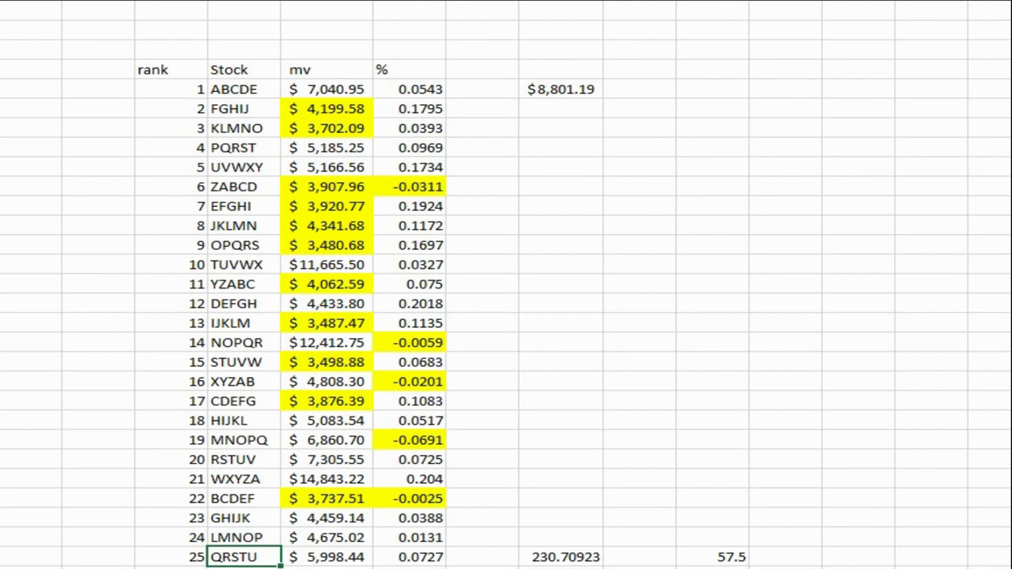
Examine the mv entries of the lowest-ranked stocks, from QRSTU up past the yellow-flagged BCDEF.
{"action": "left_click", "coordinate": [326, 556]}
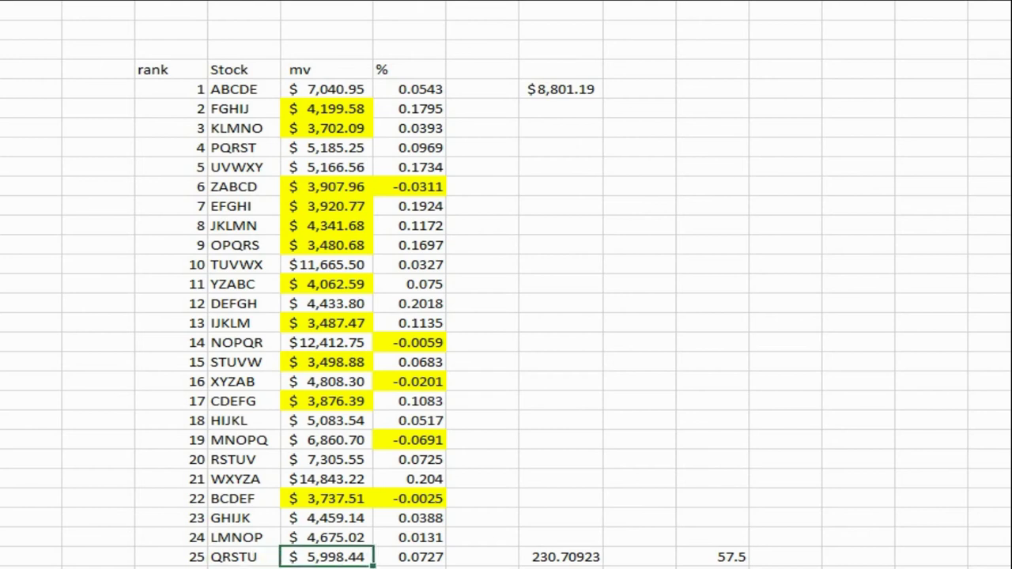
{"action": "key", "text": "Up"}
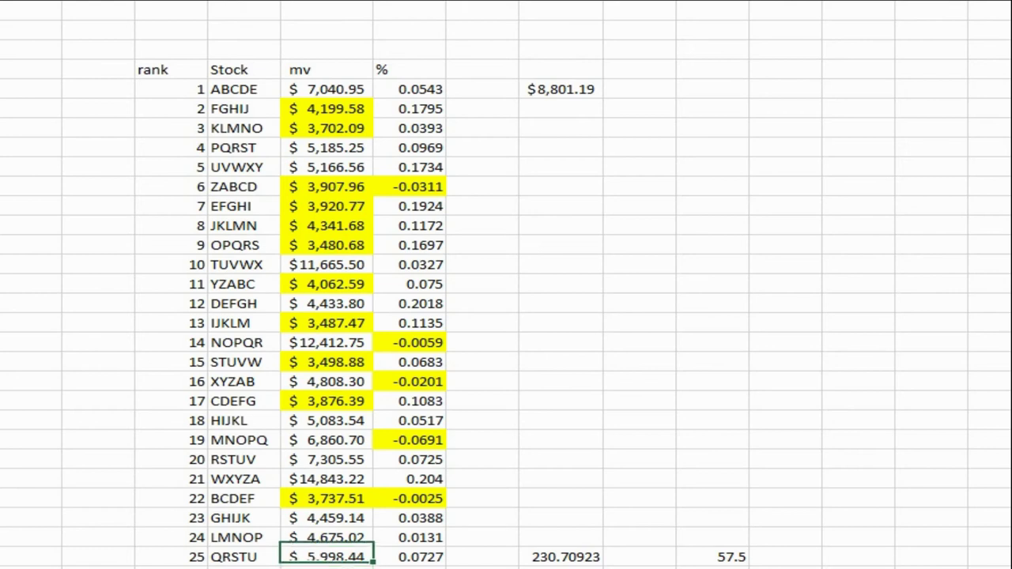
{"action": "key", "text": "Up"}
{"action": "key", "text": "Up"}
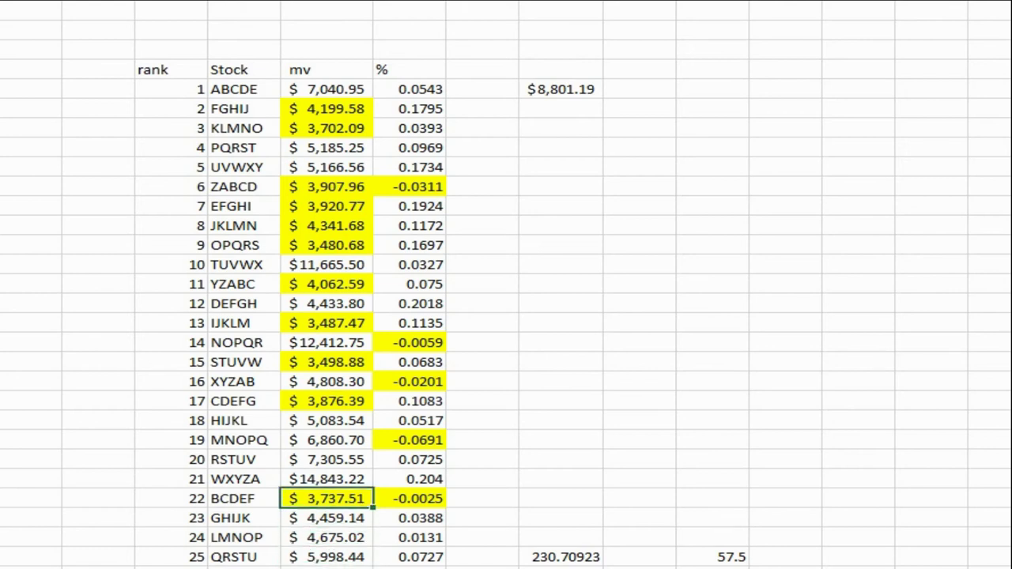
{"action": "key", "text": "Up"}
Review the % column upwards from about rank 20 to EFGHI at rank 7, checking the yellow-flagged negative gains.
{"action": "key", "text": "Right"}
{"action": "key", "text": "Up"}
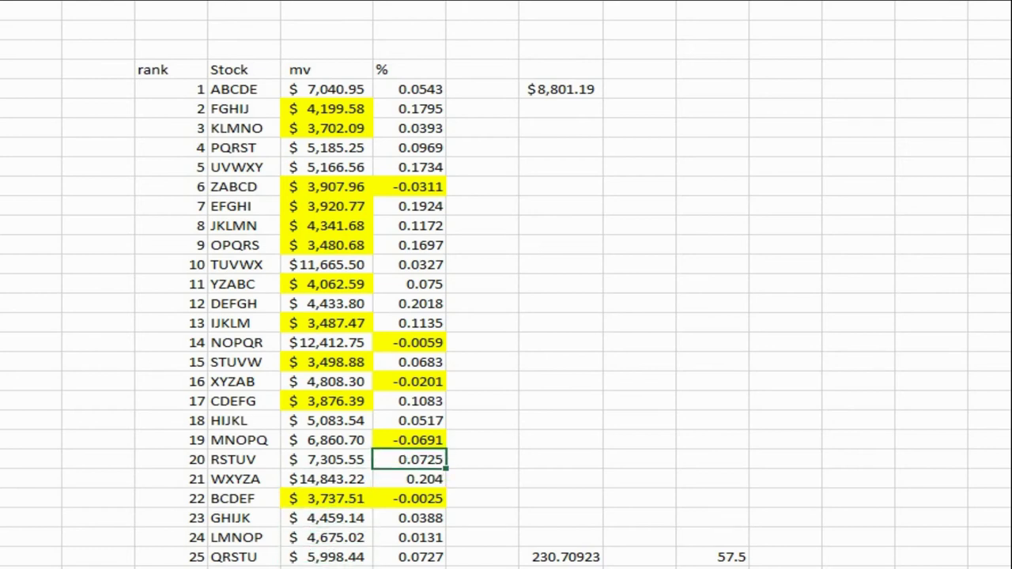
{"action": "key", "text": "Up"}
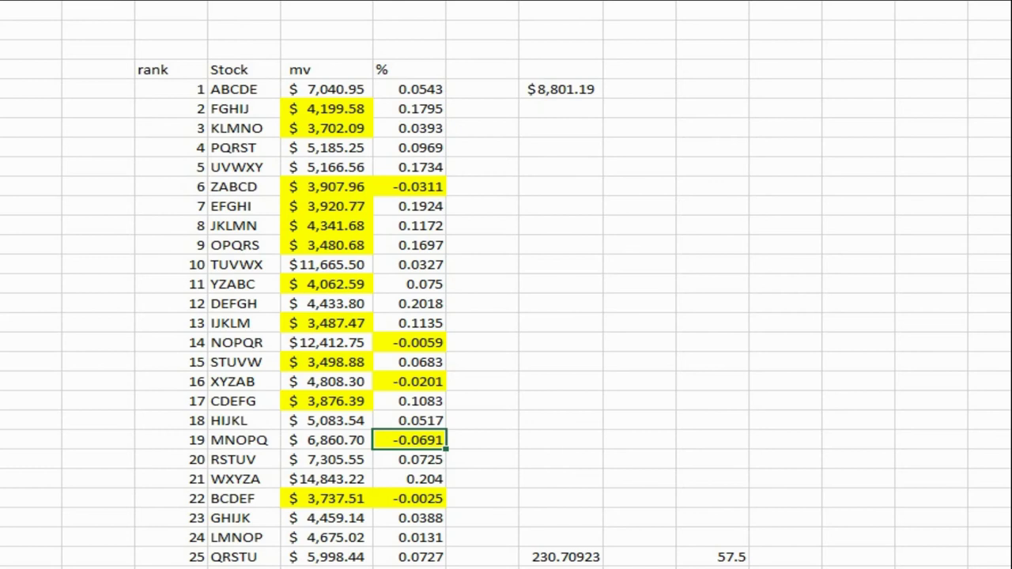
{"action": "key", "text": "Up"}
{"action": "key", "text": "Up"}
{"action": "key", "text": "Up"}
{"action": "key", "text": "Up"}
{"action": "key", "text": "Up"}
{"action": "key", "text": "Up"}
{"action": "key", "text": "Up"}
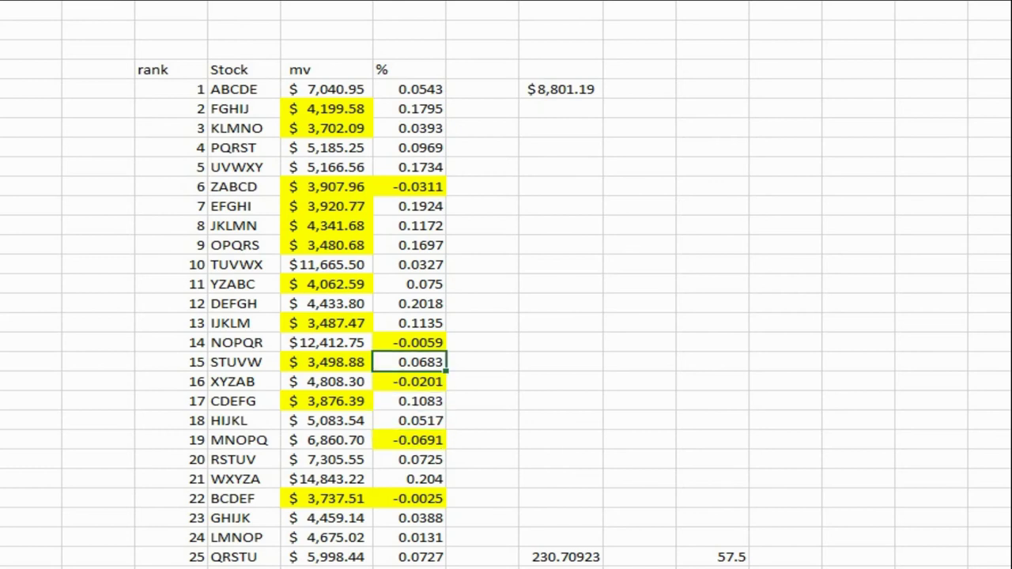
{"action": "key", "text": "Up"}
{"action": "key", "text": "Up"}
{"action": "key", "text": "Up"}
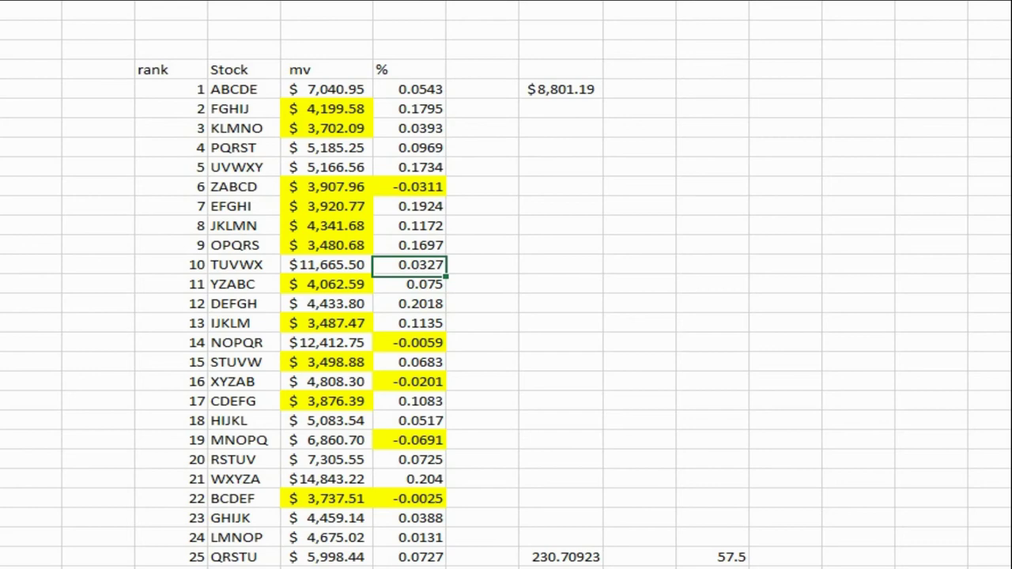
{"action": "key", "text": "Up"}
{"action": "key", "text": "Up"}
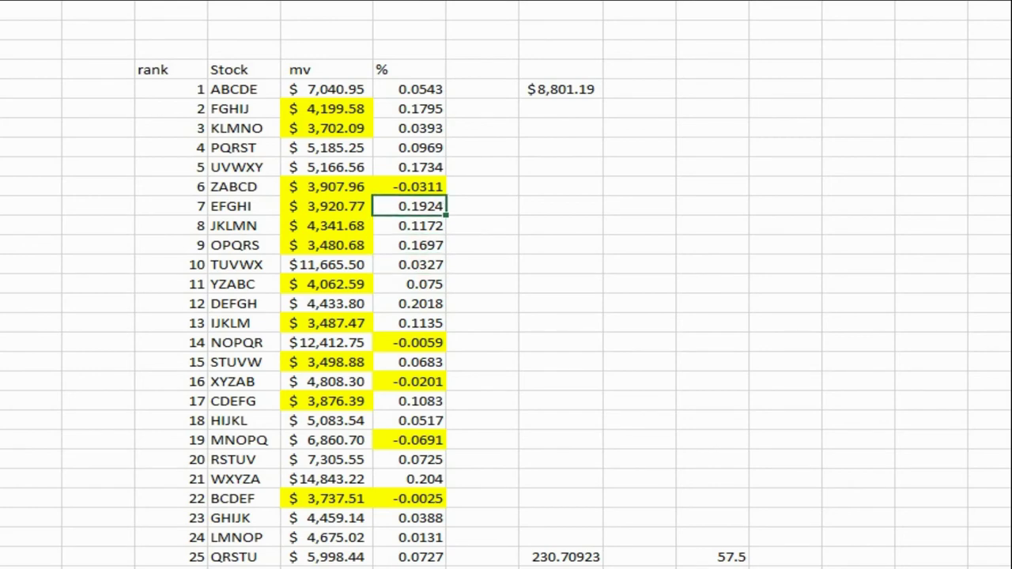